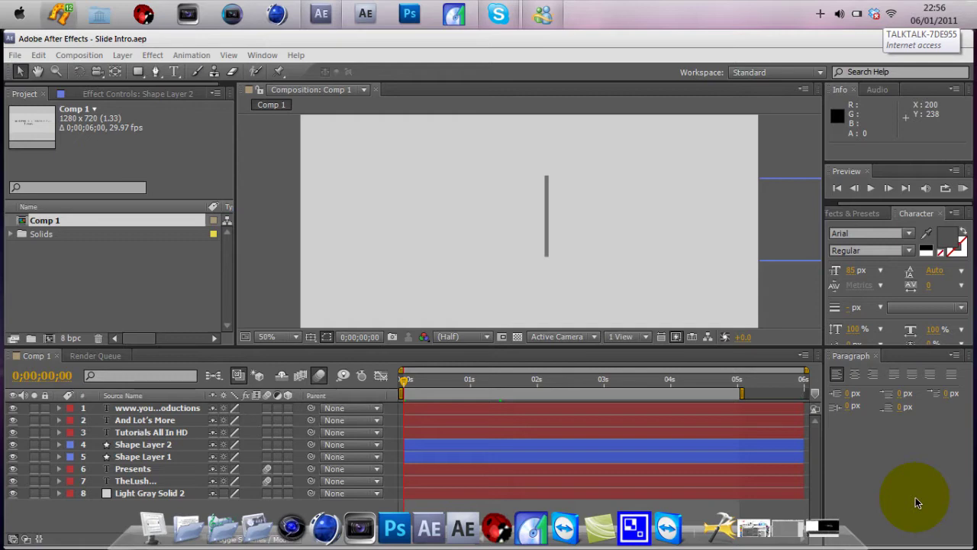
Preview the finished Comp 1 slide intro and stop the playback partway
left_click(871, 188)
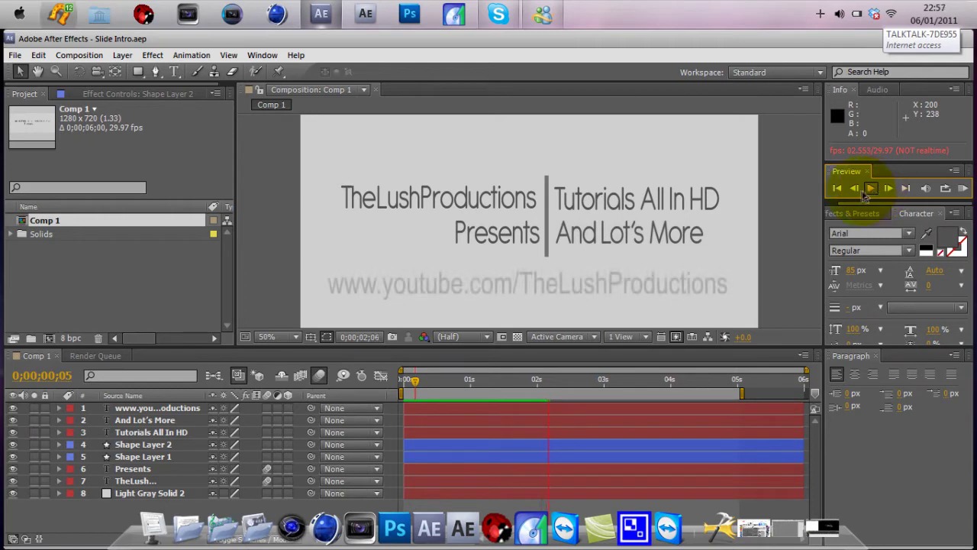
left_click(868, 191)
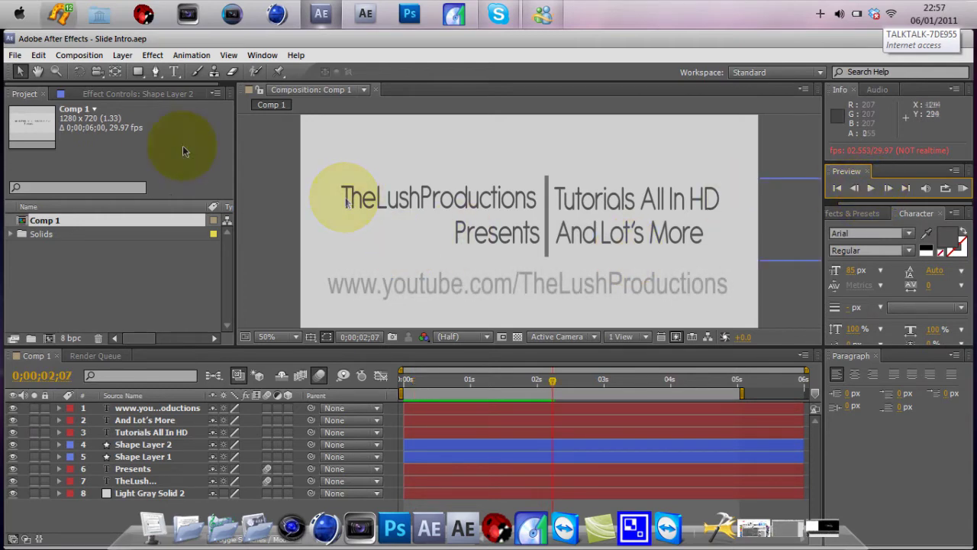
Create Comp 2 at 1280×720, 29.97 fps, 6 seconds long
left_click(78, 56)
left_click(120, 71)
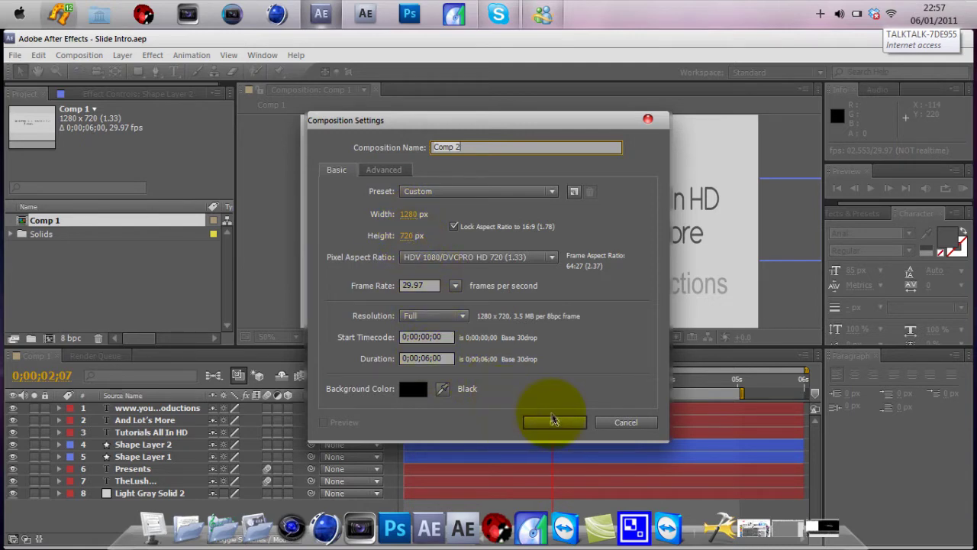
left_click(554, 422)
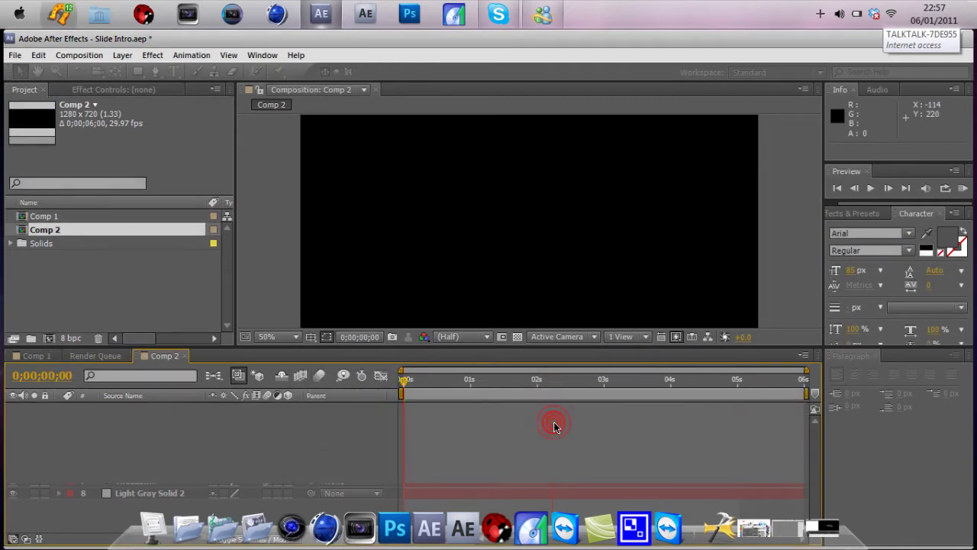
Add Light Gray Solid 3, a 1280×720 solid coloured CFCFCF, to Comp 2
right_click(112, 410)
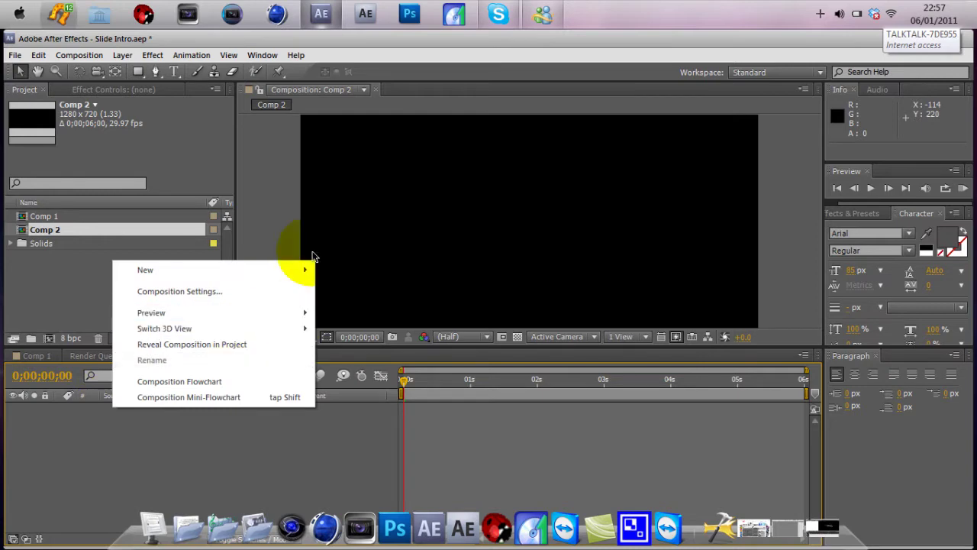
mouse_move(313, 273)
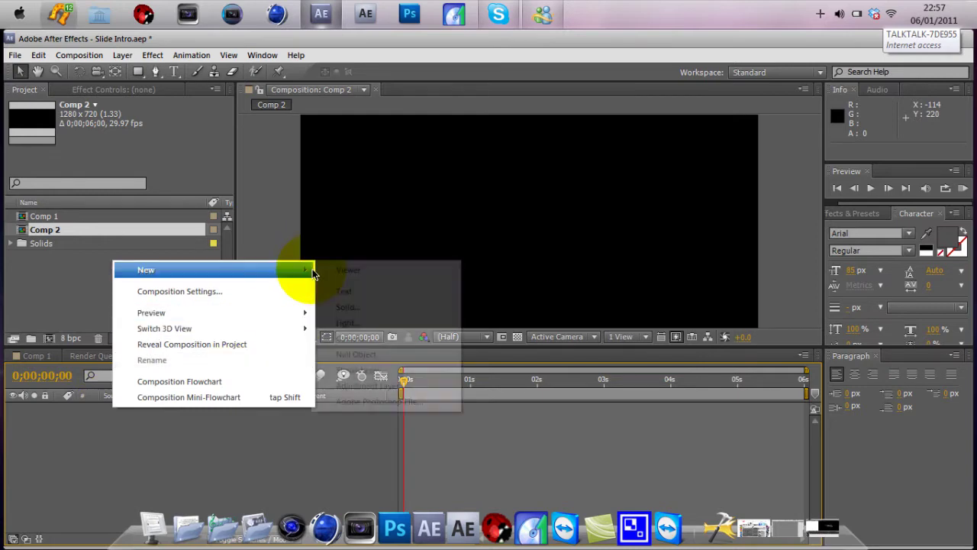
left_click(352, 306)
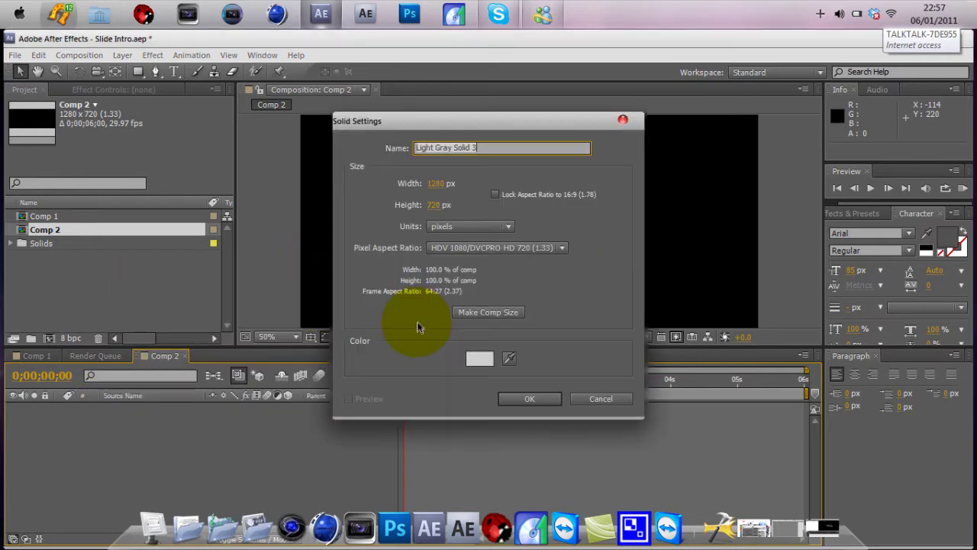
left_click(477, 365)
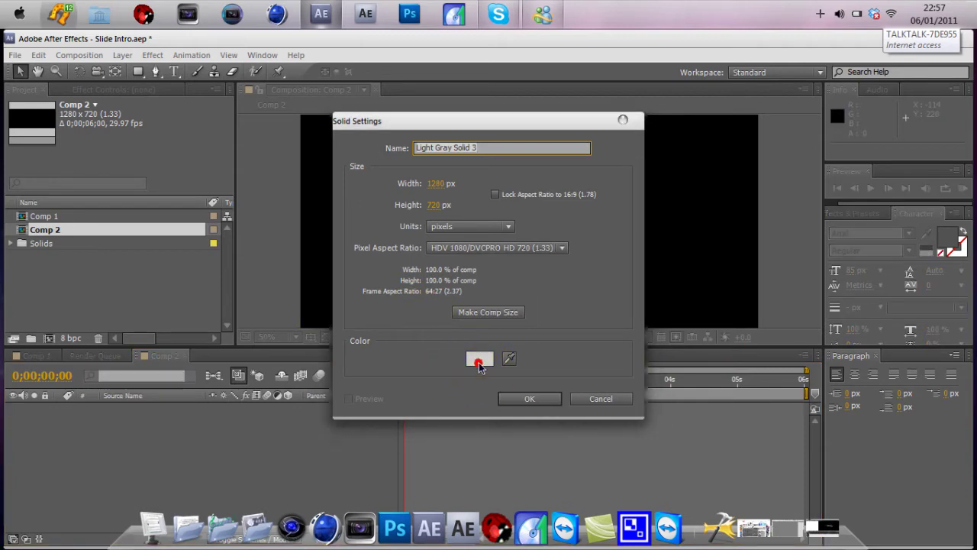
left_click(559, 354)
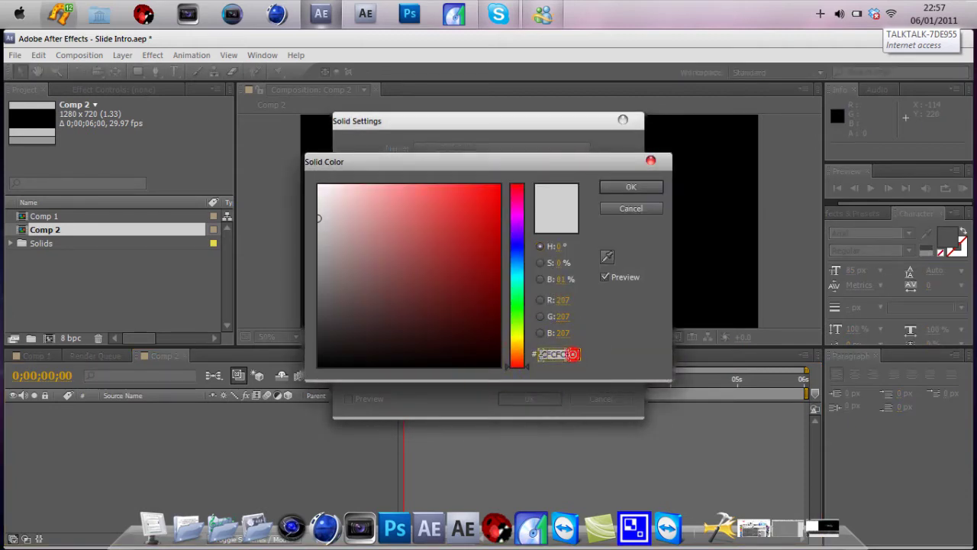
left_click(539, 354)
left_click_drag(544, 353, 566, 350)
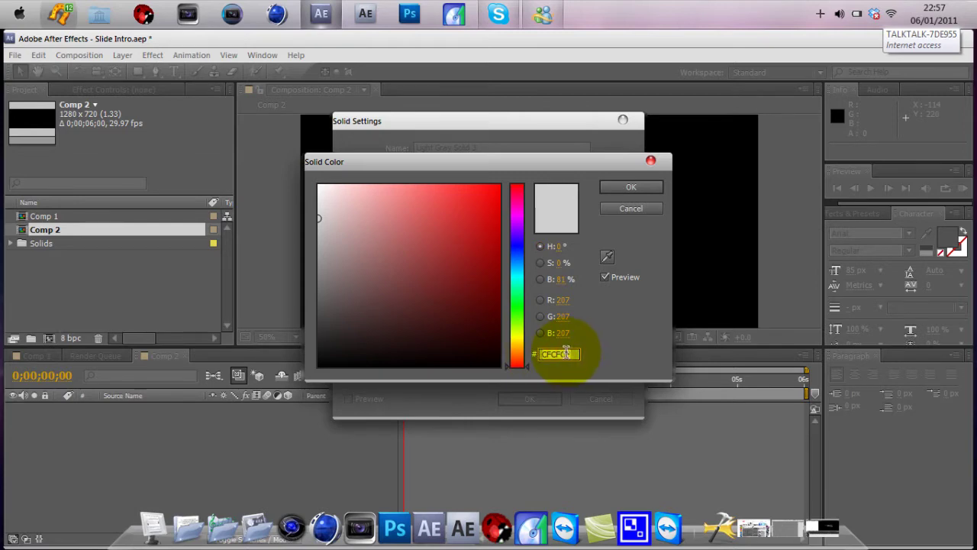
right_click(566, 354)
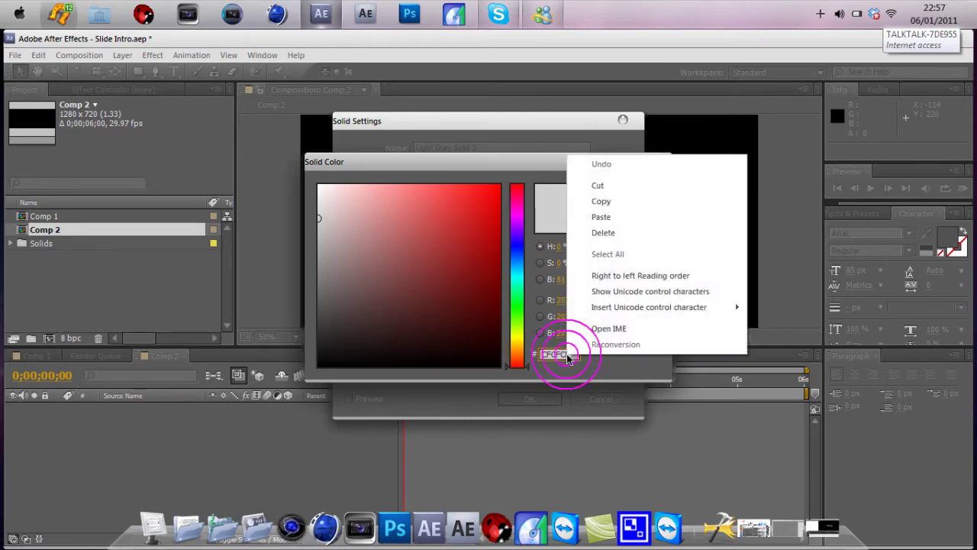
left_click(615, 203)
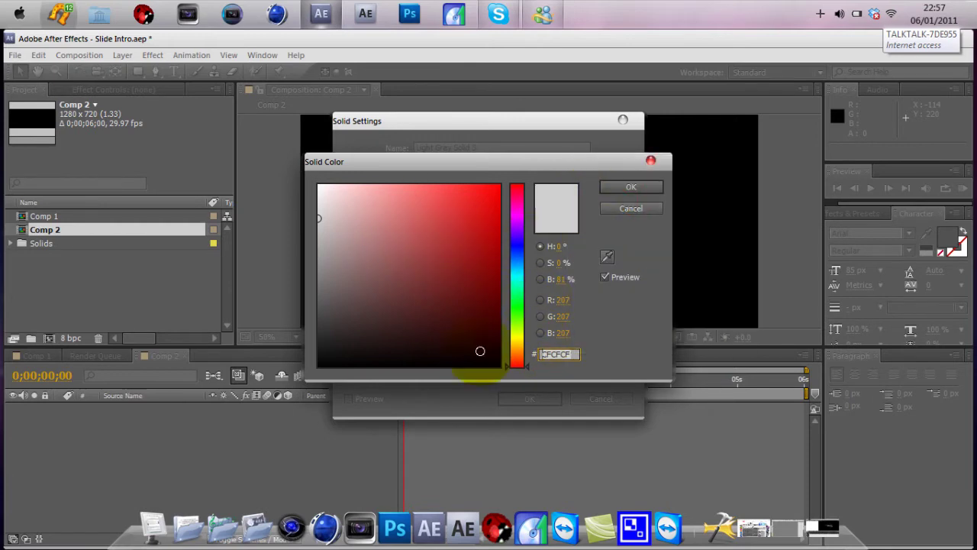
left_click(645, 188)
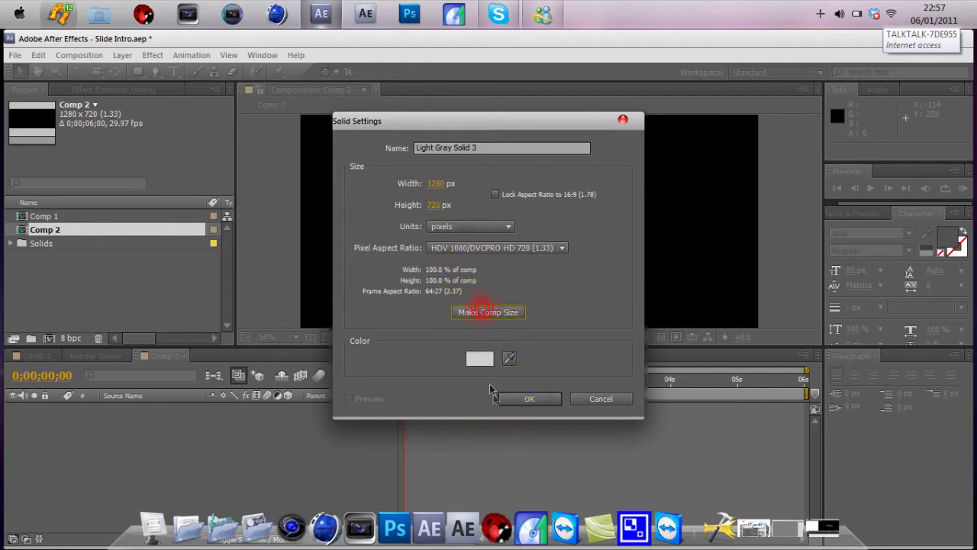
left_click(508, 397)
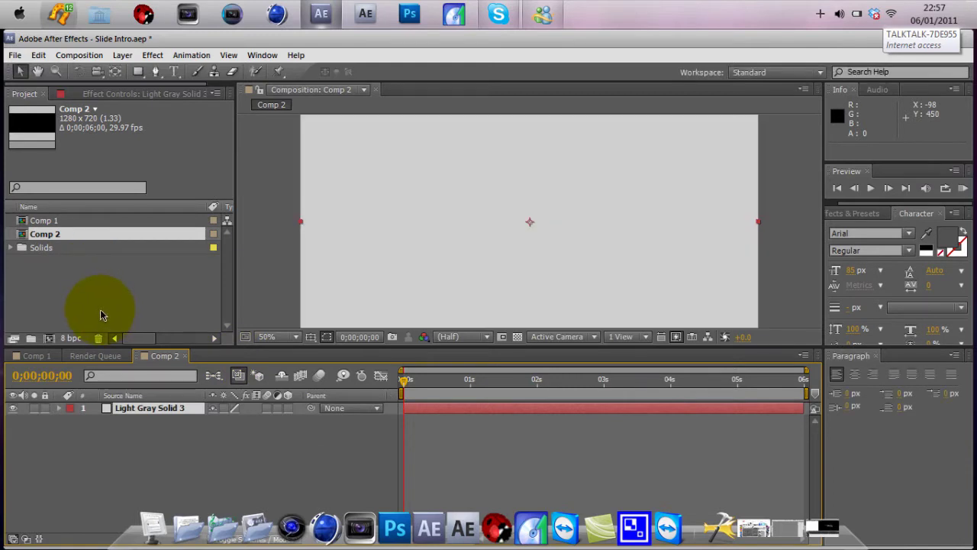
Type the title 'TheLushProductions' near the top left of the comp
left_click(134, 411)
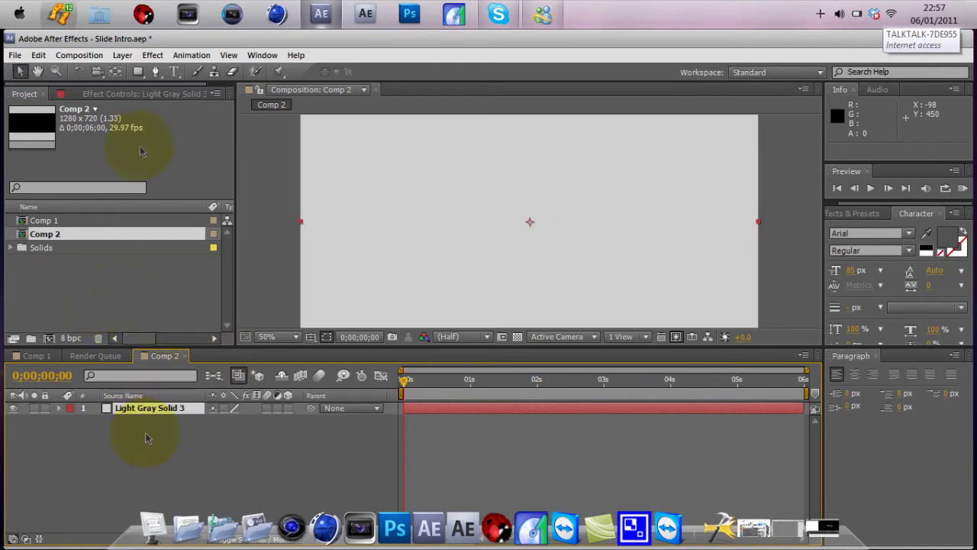
left_click(174, 71)
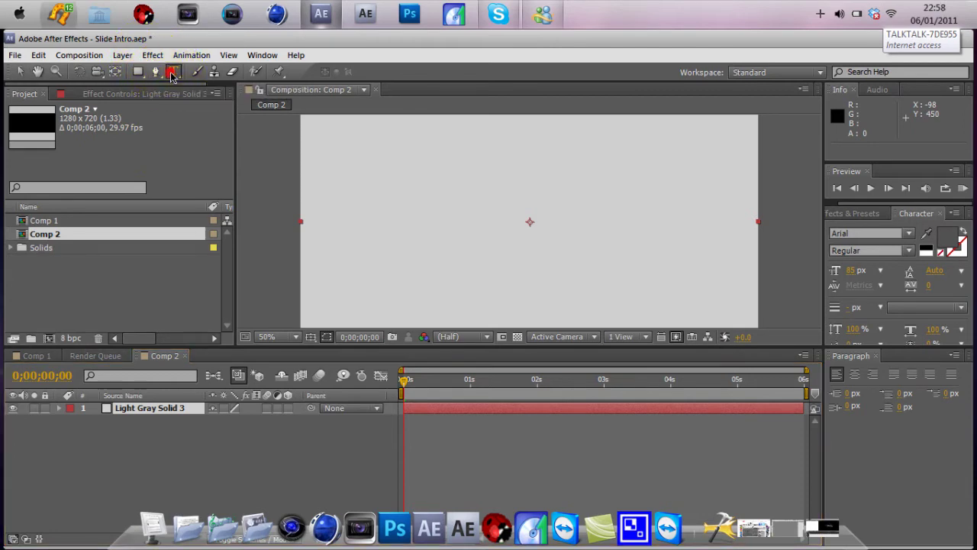
left_click(331, 185)
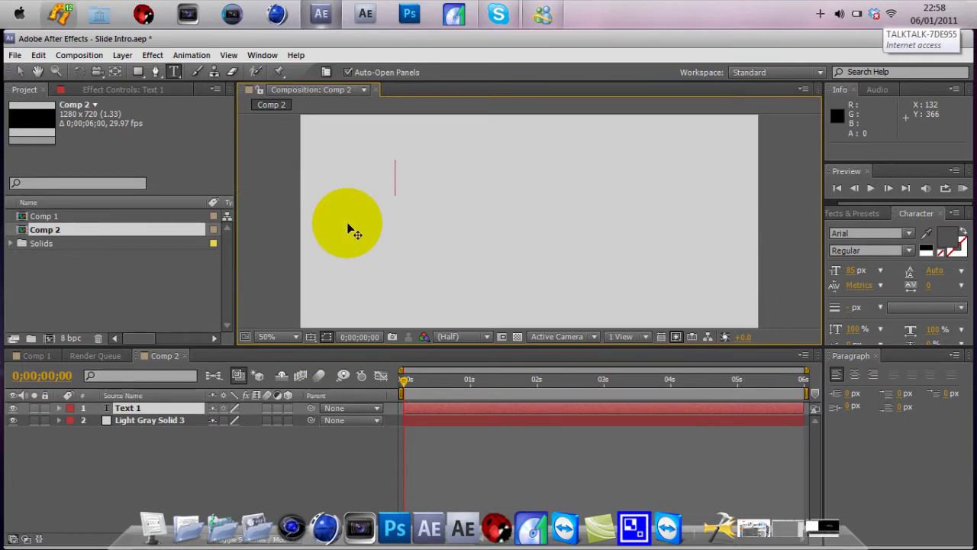
type("TheLushProductions")
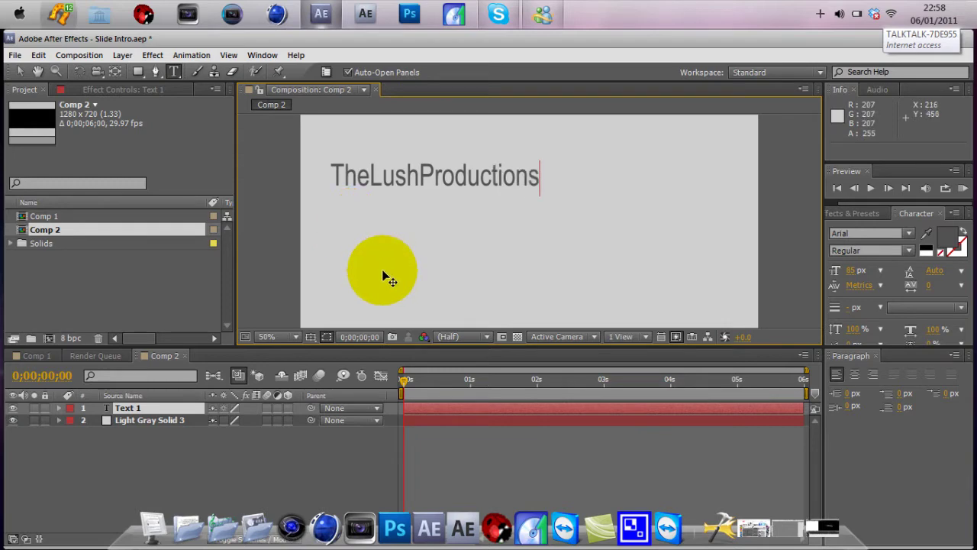
left_click_drag(384, 275, 390, 293)
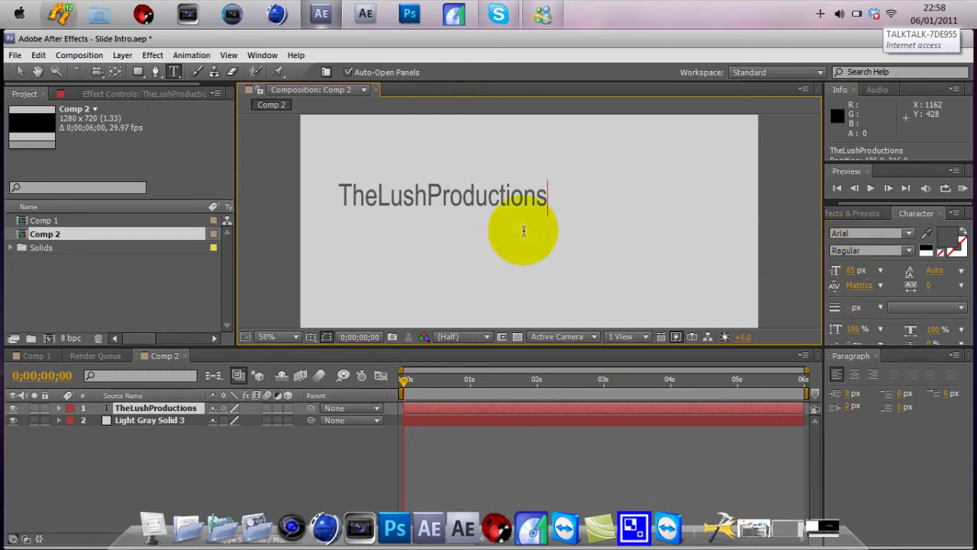
Set the title's font to Antipasto at 94 px
double_click(544, 205)
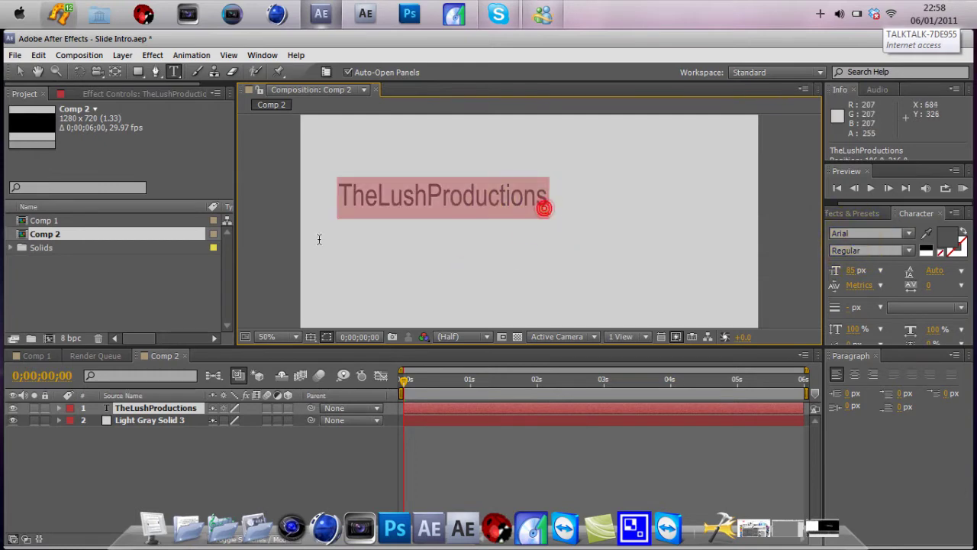
left_click(874, 233)
type("Antipasto")
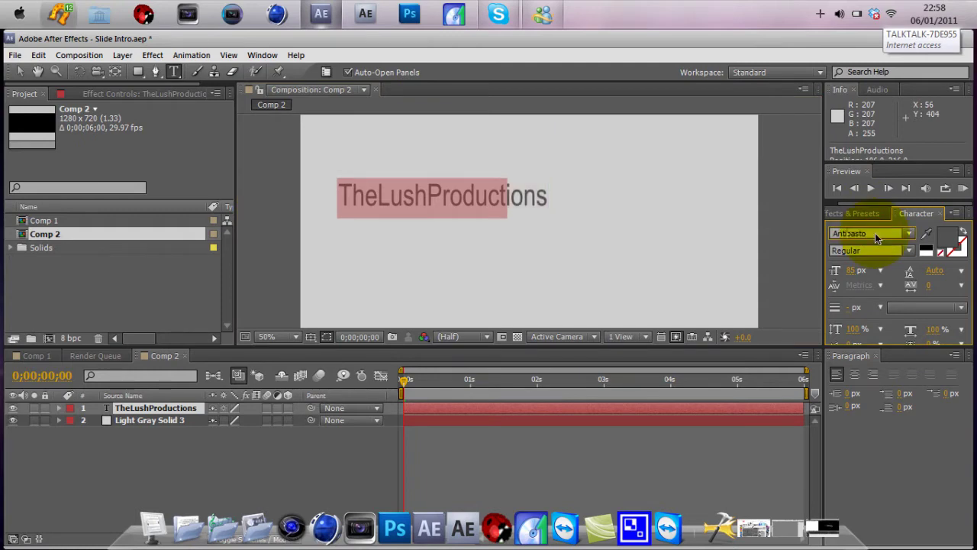
left_click(622, 242)
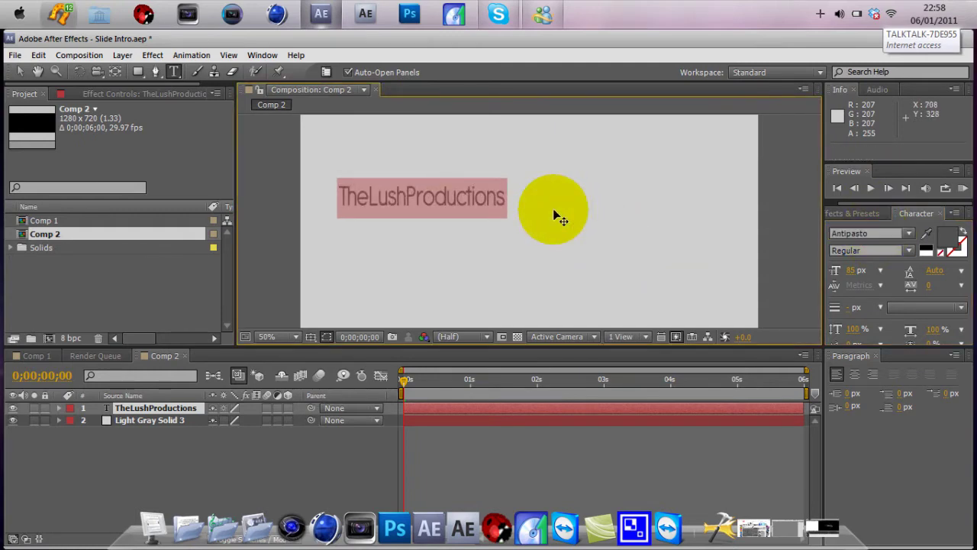
left_click_drag(844, 271, 857, 270)
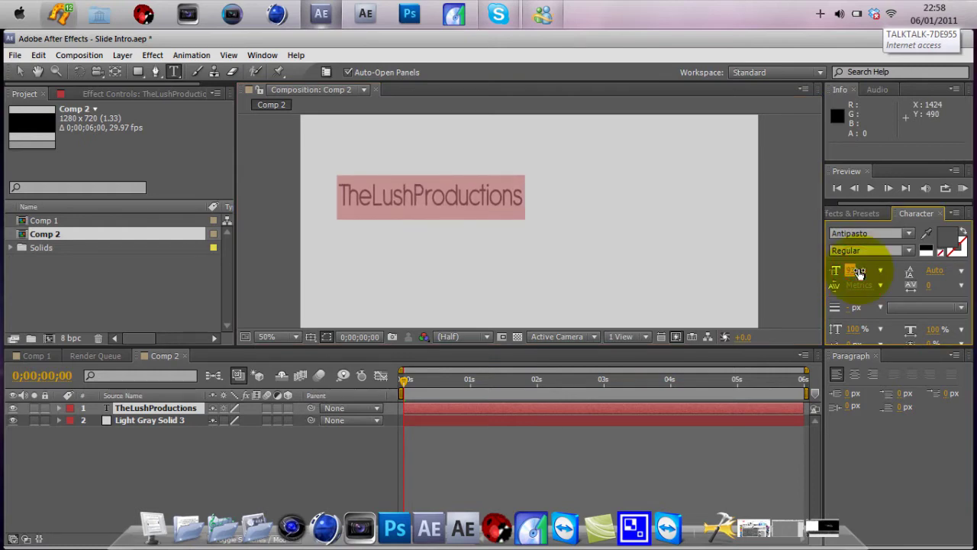
left_click(20, 71)
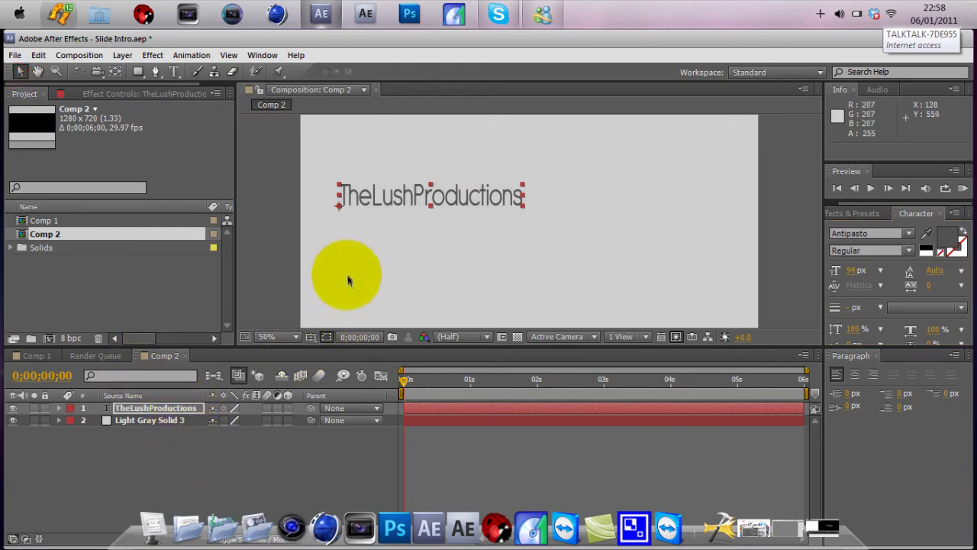
left_click(173, 73)
Add a 'Presents' text layer right-aligned just below TheLushProductions
left_click(343, 289)
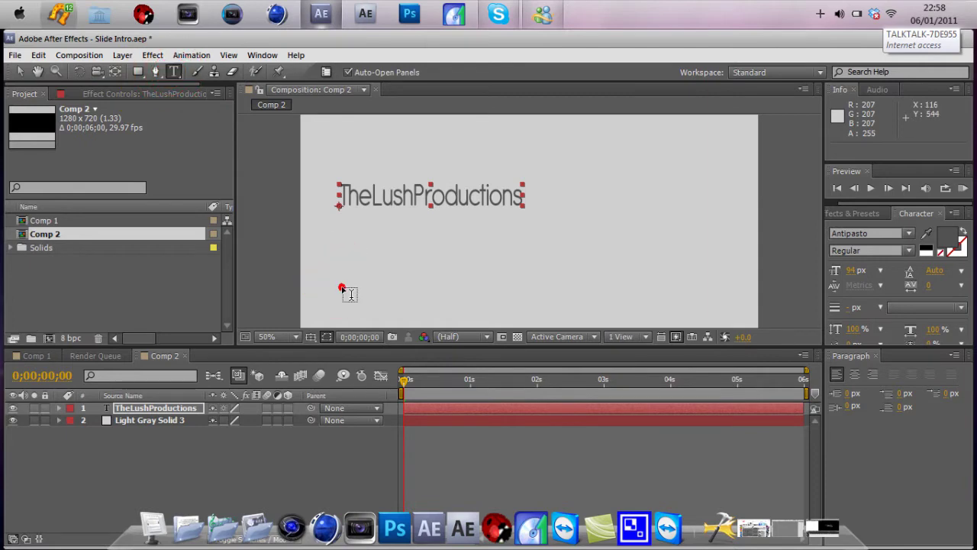
left_click(341, 284)
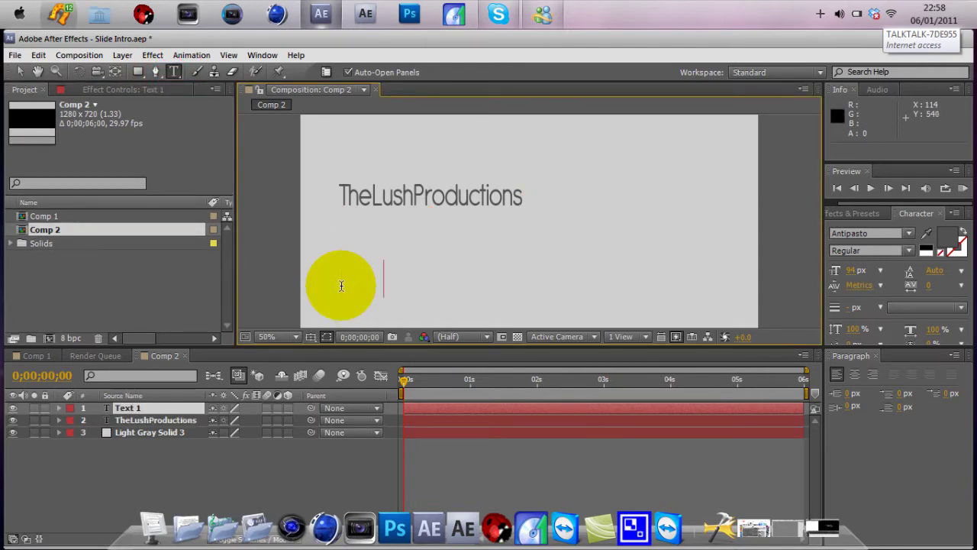
type("Presents")
left_click(476, 304)
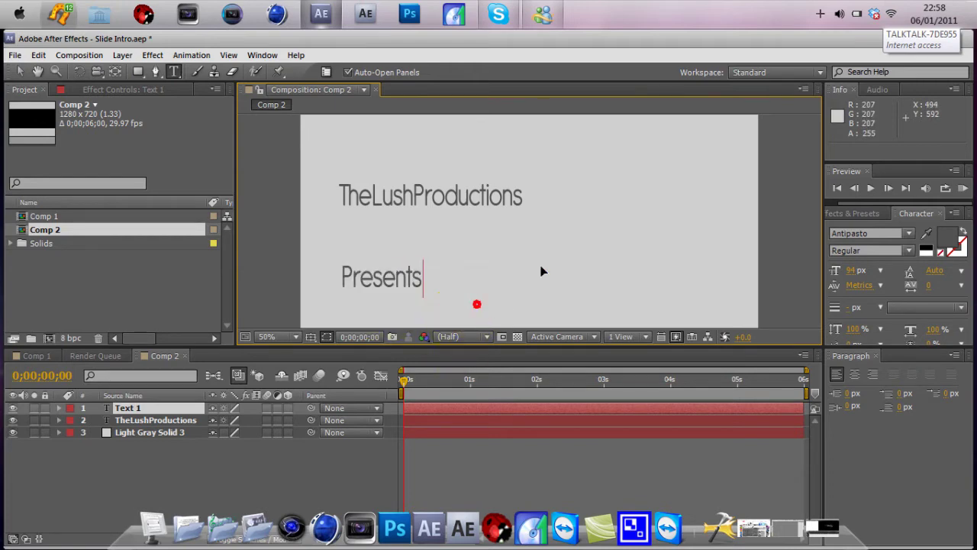
left_click_drag(551, 270, 573, 259)
left_click(20, 71)
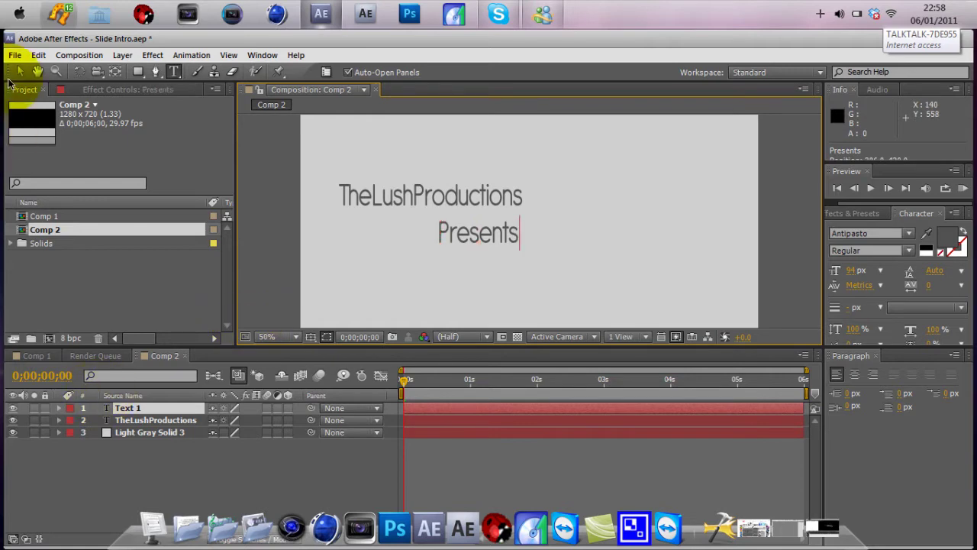
left_click(138, 73)
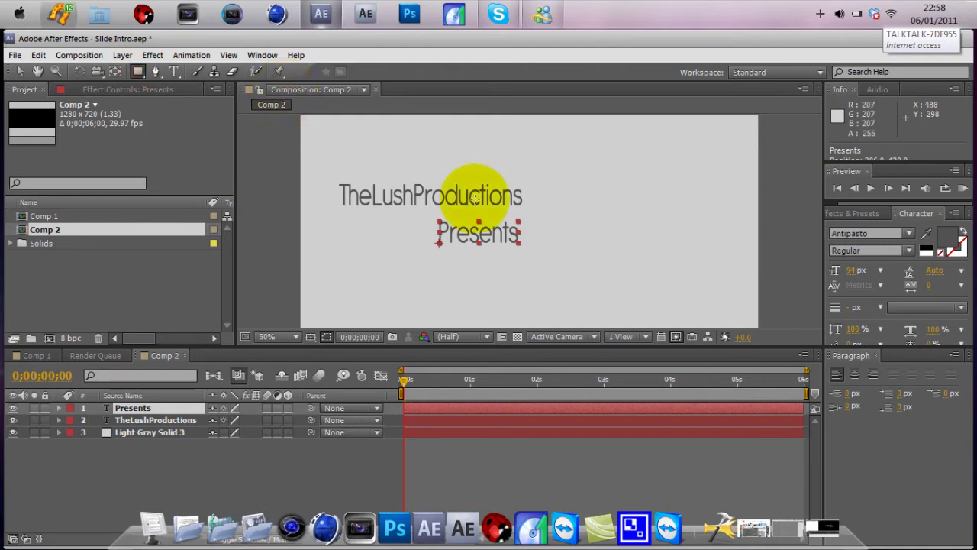
Draw a rectangle right of the titles and fill it with CFCFCF
left_click(213, 459)
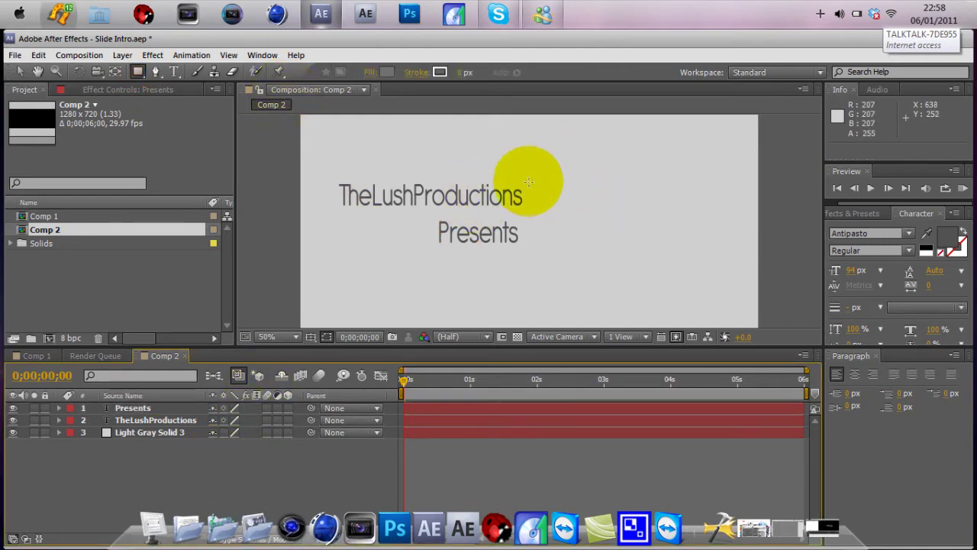
mouse_move(528, 180)
left_mouse_down()
mouse_move(676, 222)
mouse_move(707, 244)
mouse_move(772, 248)
left_mouse_up()
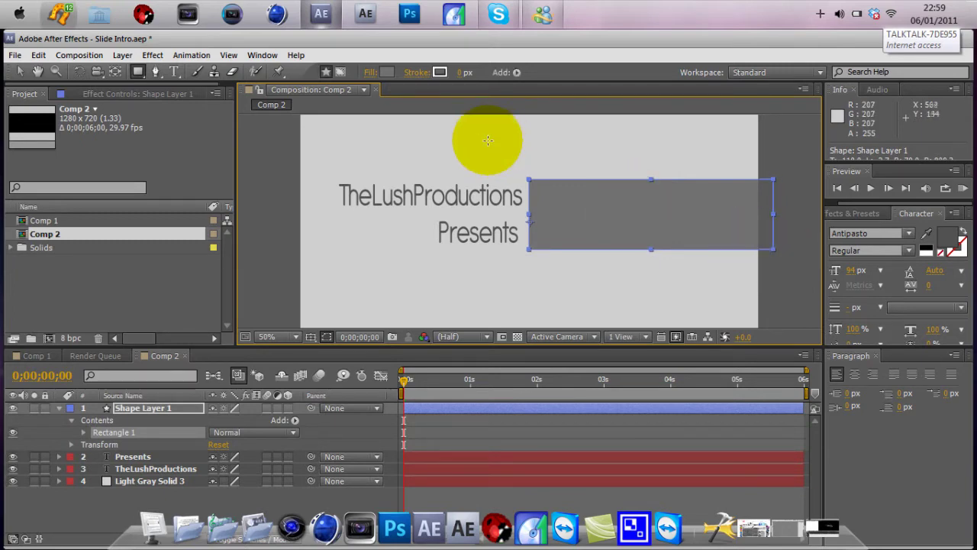
left_click(387, 72)
left_click(580, 351)
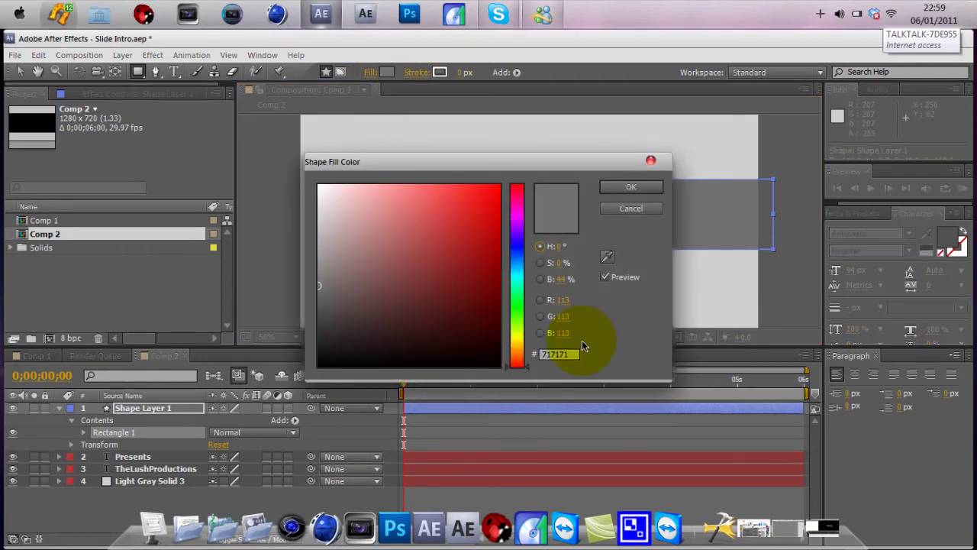
left_click(562, 353)
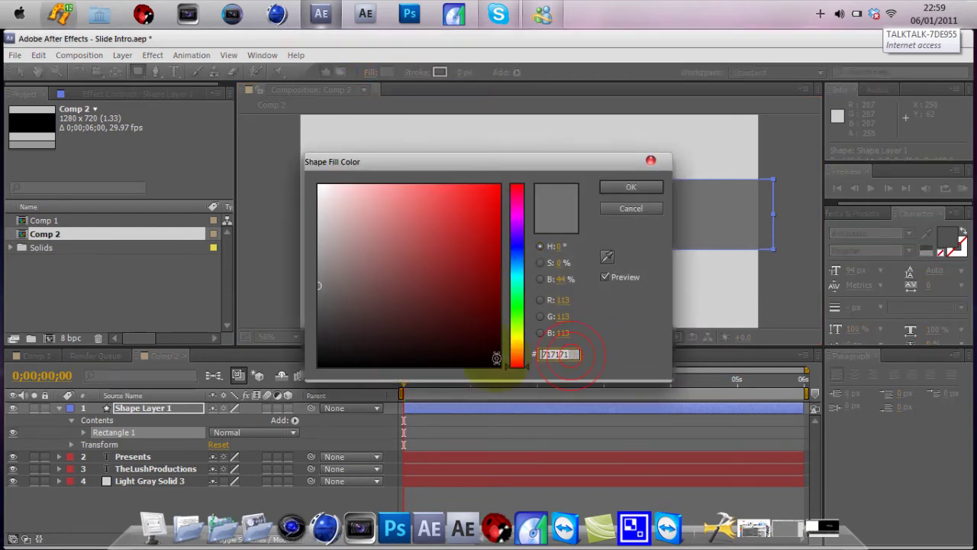
type("CFCFCF")
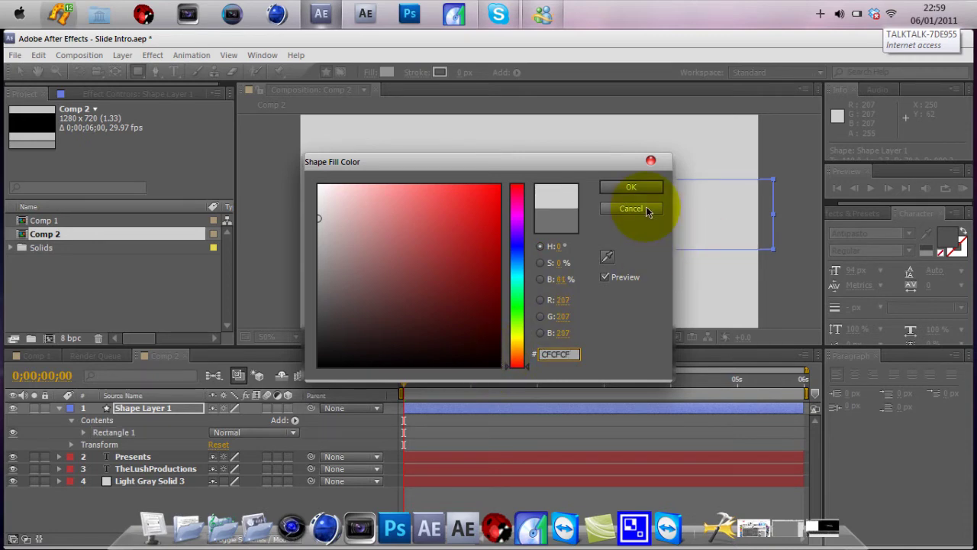
left_click(645, 191)
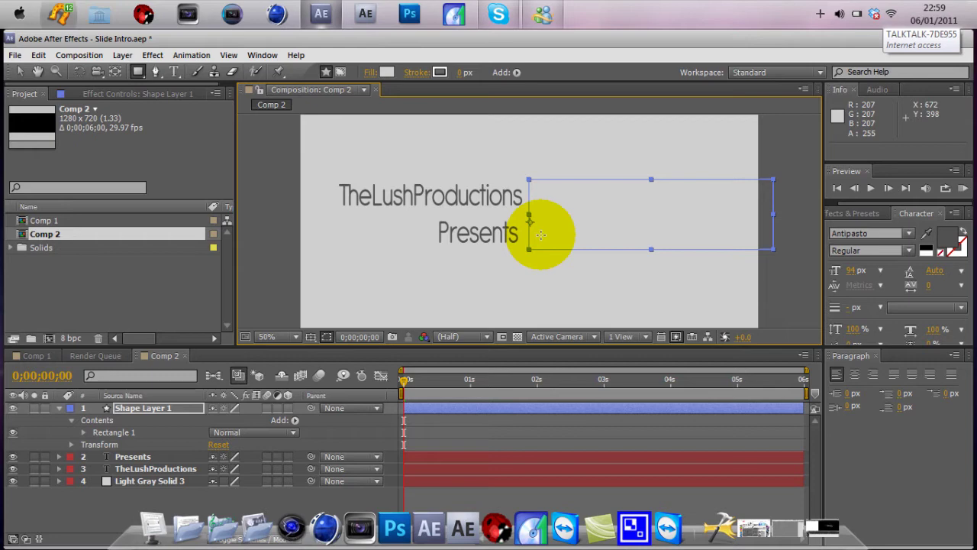
left_click(63, 410)
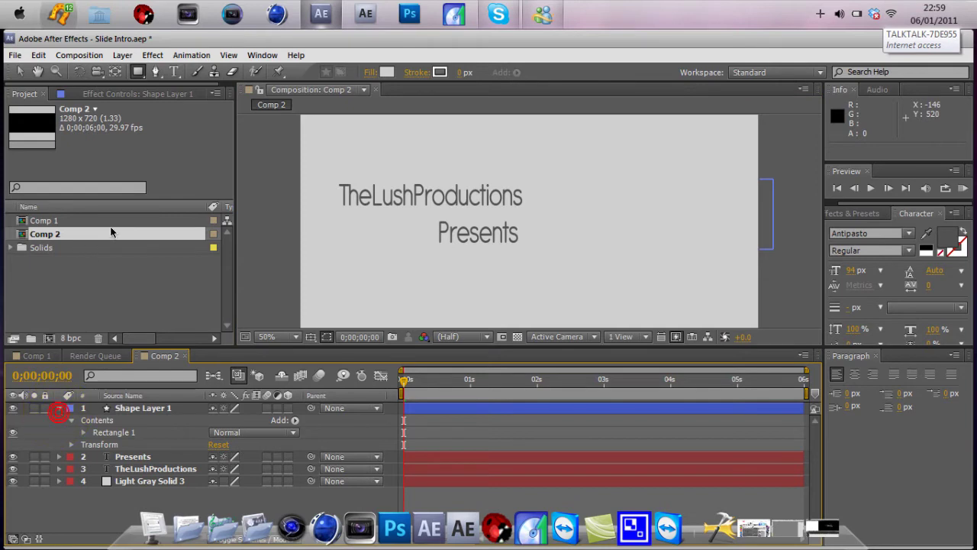
left_click(63, 410)
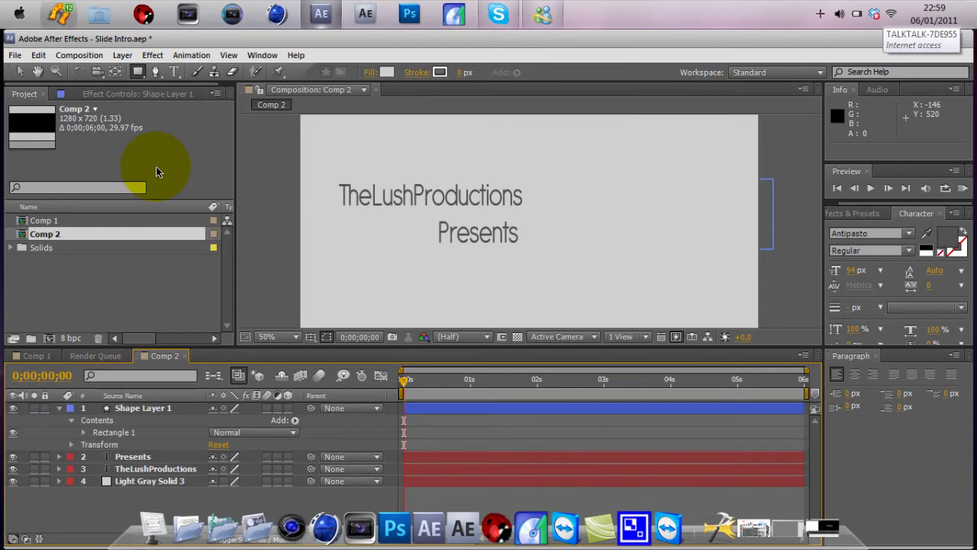
left_click(20, 71)
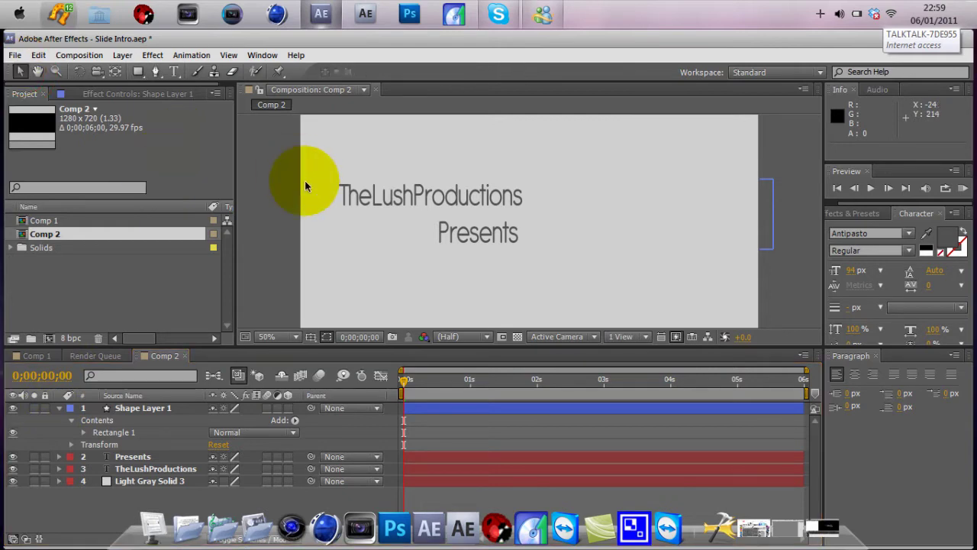
left_click(60, 410)
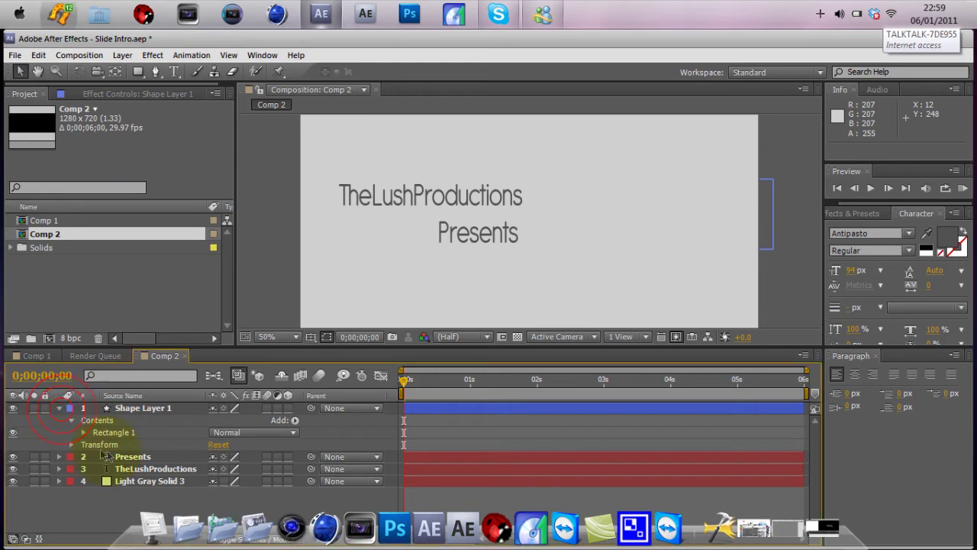
left_click(138, 457)
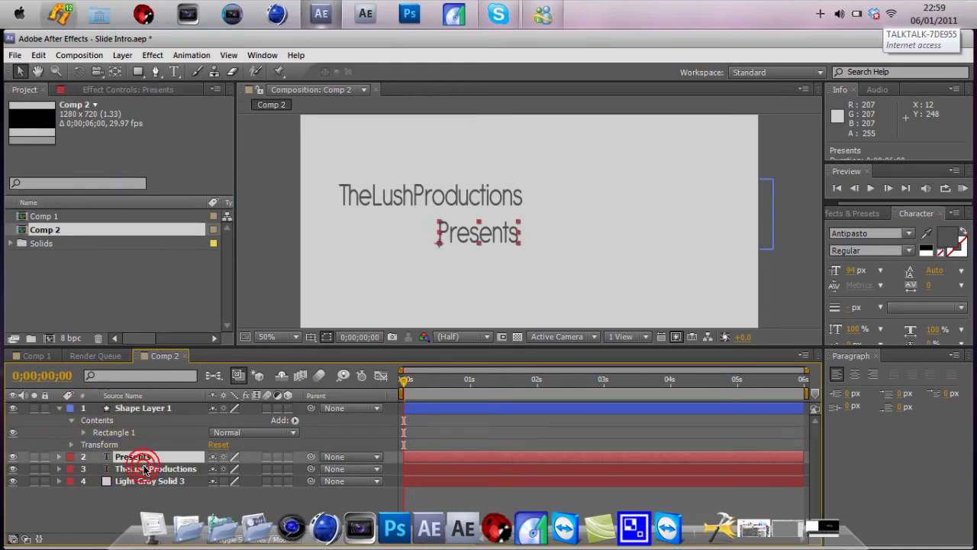
left_click(144, 469)
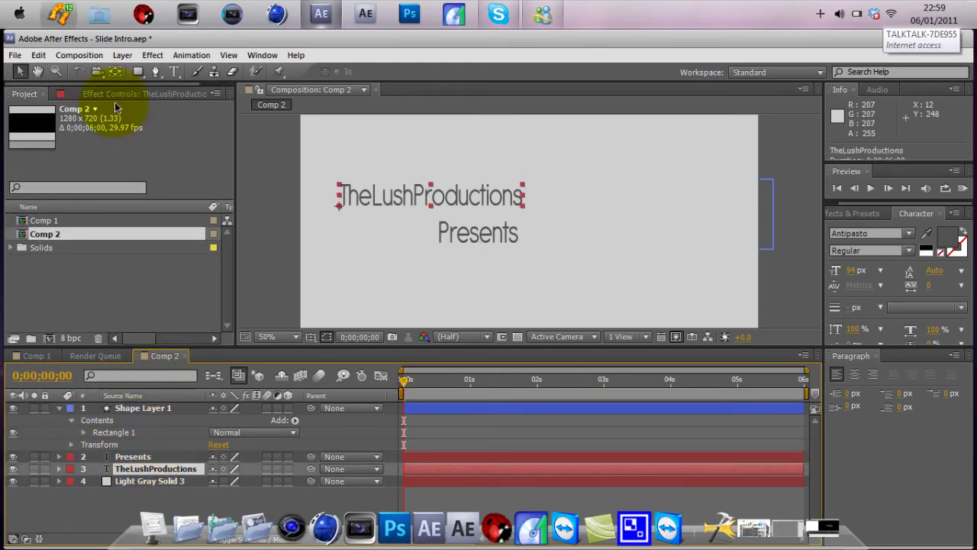
left_click(137, 71)
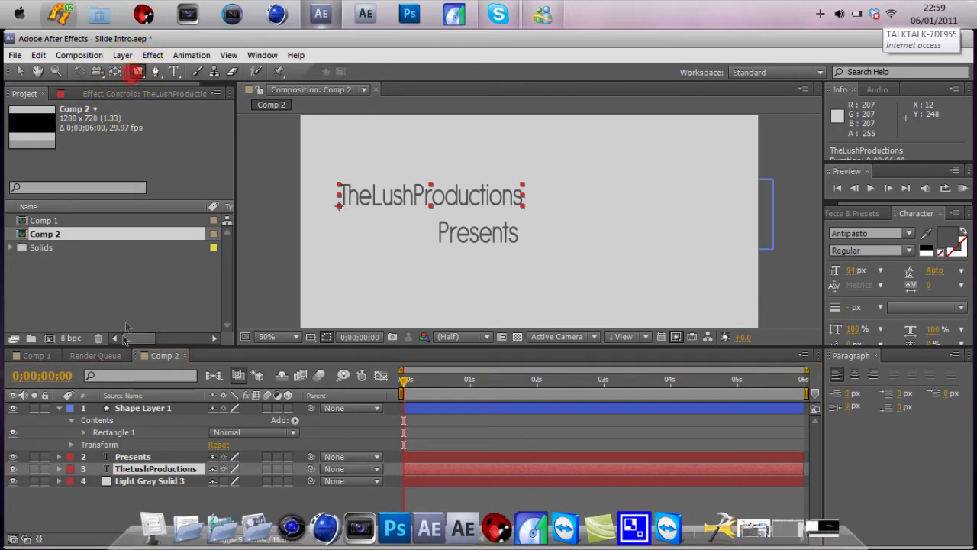
left_click(119, 492)
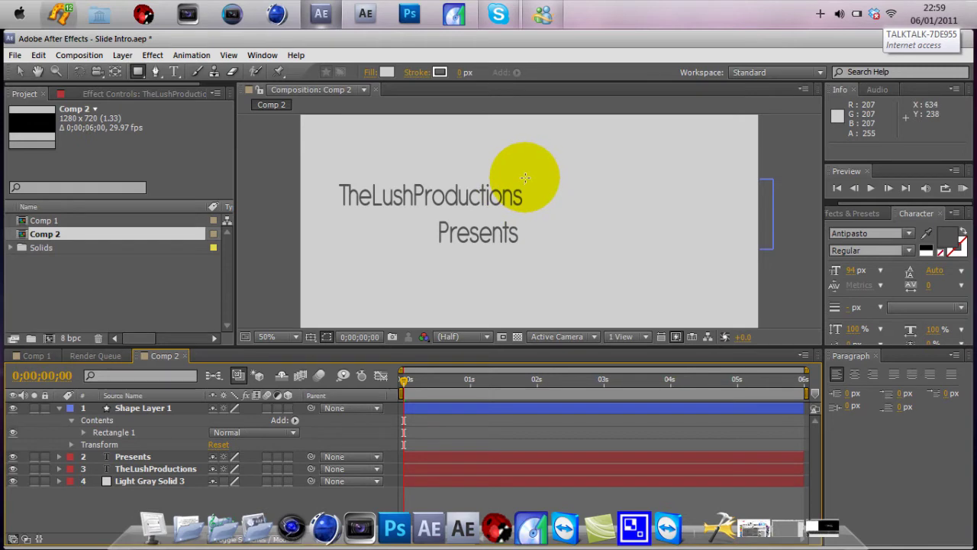
Draw a tall thin bar right of the titles filled dark grey 666666
scroll(525, 177, "up", 2)
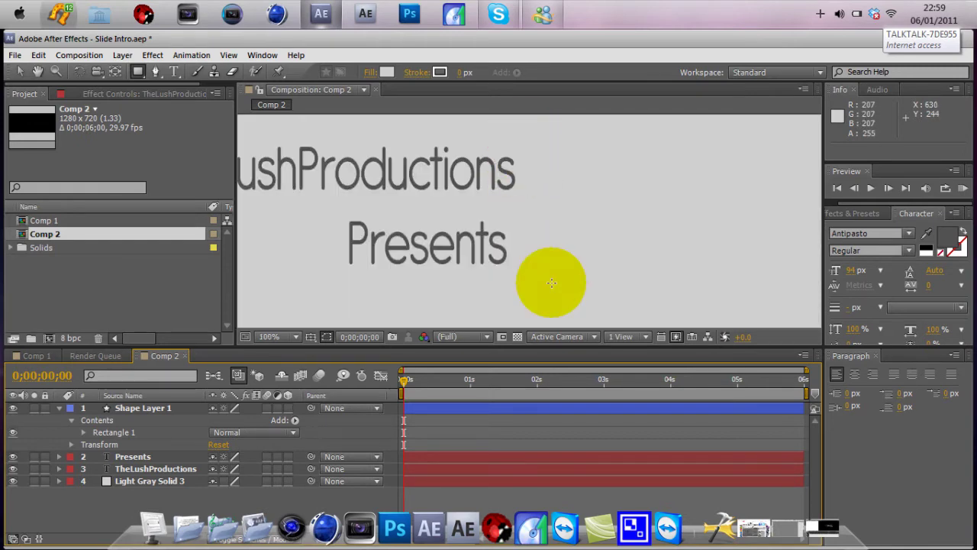
mouse_move(522, 138)
left_mouse_down()
mouse_move(544, 276)
mouse_move(524, 280)
mouse_move(534, 282)
left_mouse_up()
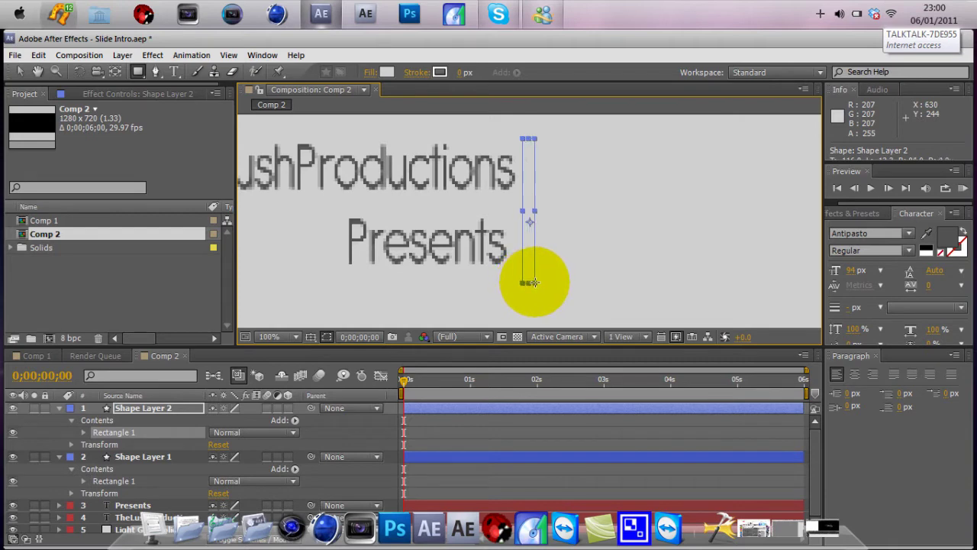
left_click(383, 74)
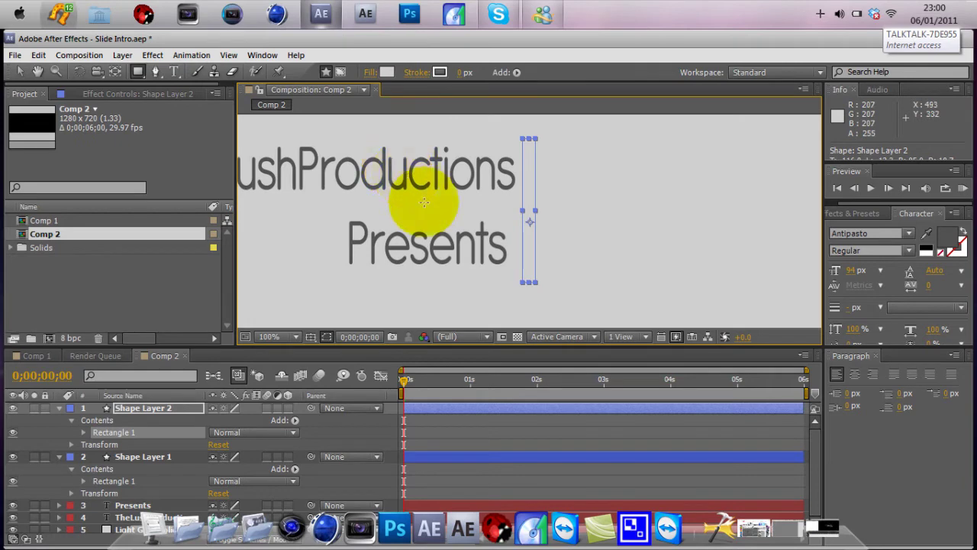
left_click(433, 150)
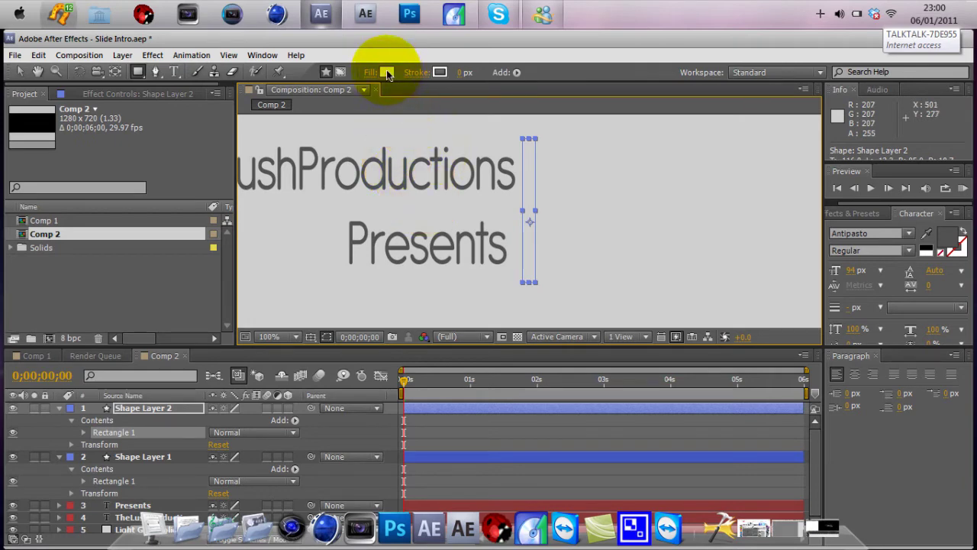
left_click(387, 73)
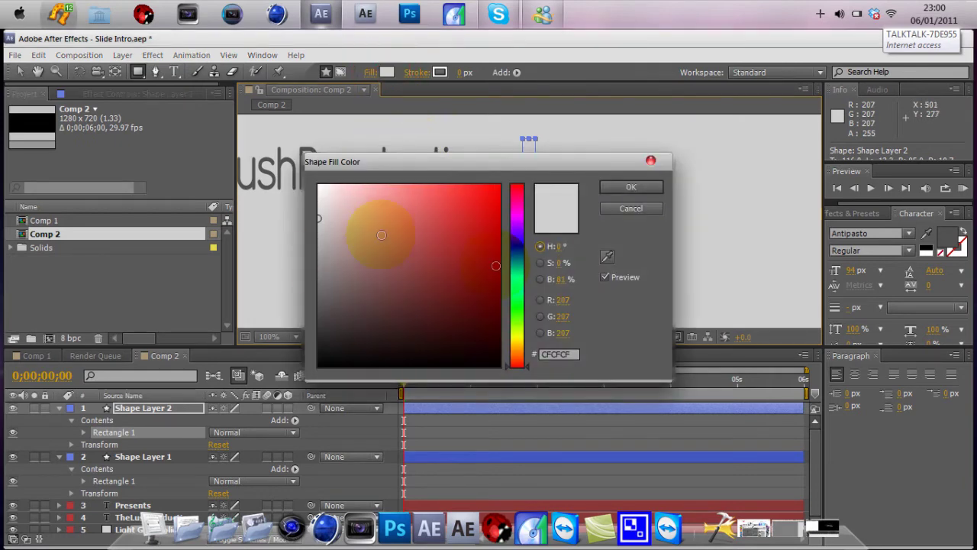
left_click(322, 281)
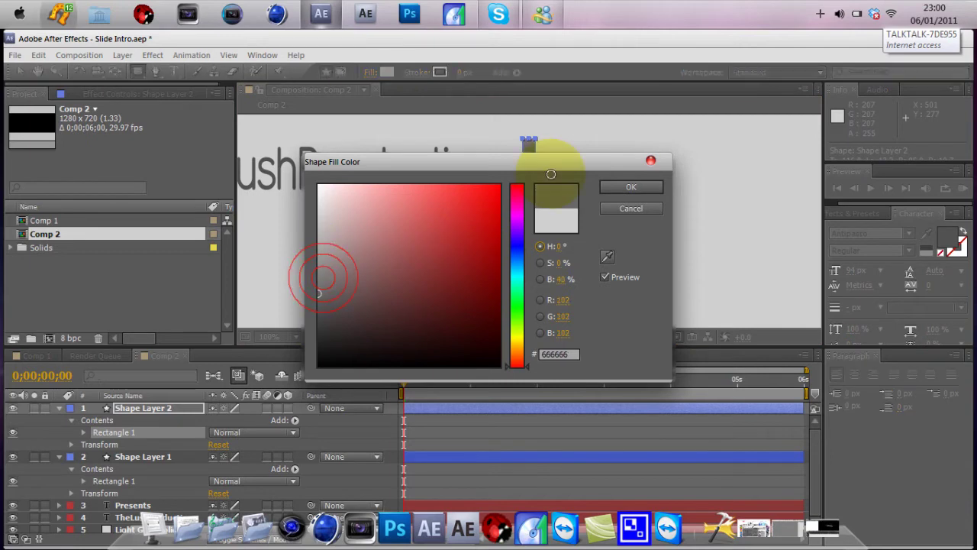
left_click(615, 188)
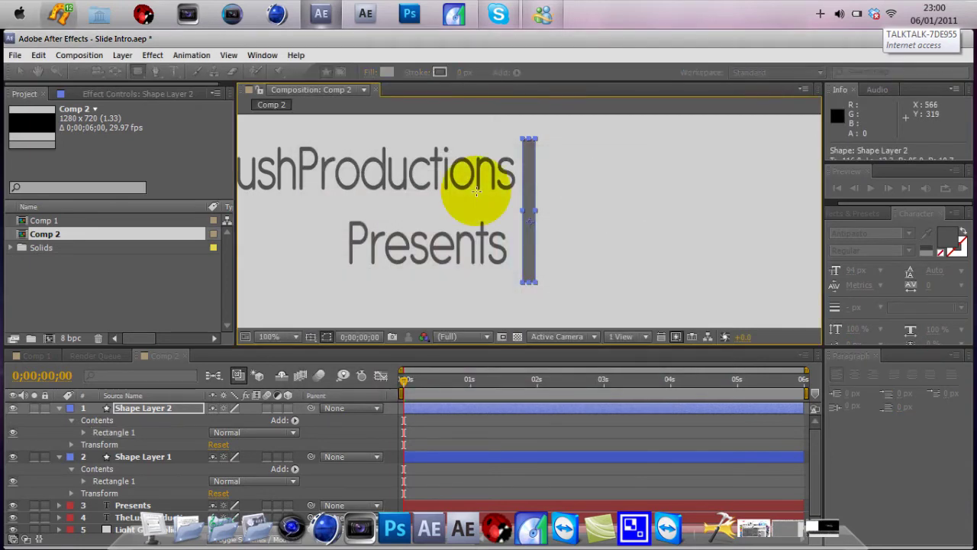
left_click(370, 158)
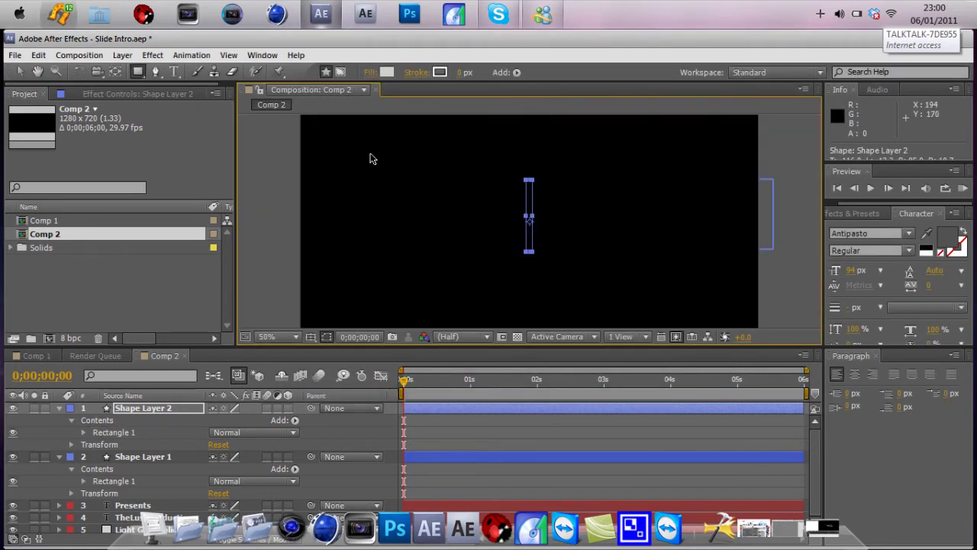
Collapse the property lists of Shape Layer 2 and Shape Layer 1, then deselect
left_click(65, 274)
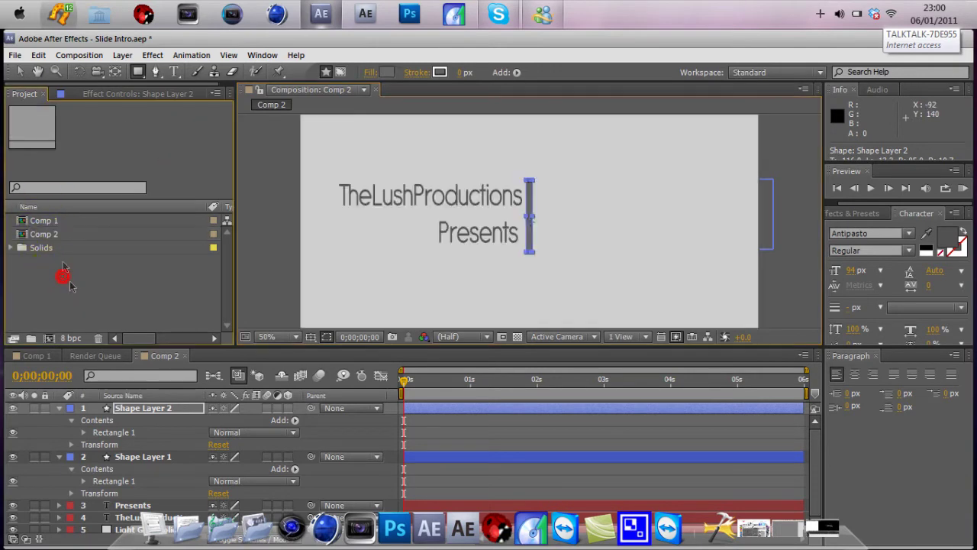
left_click(59, 410)
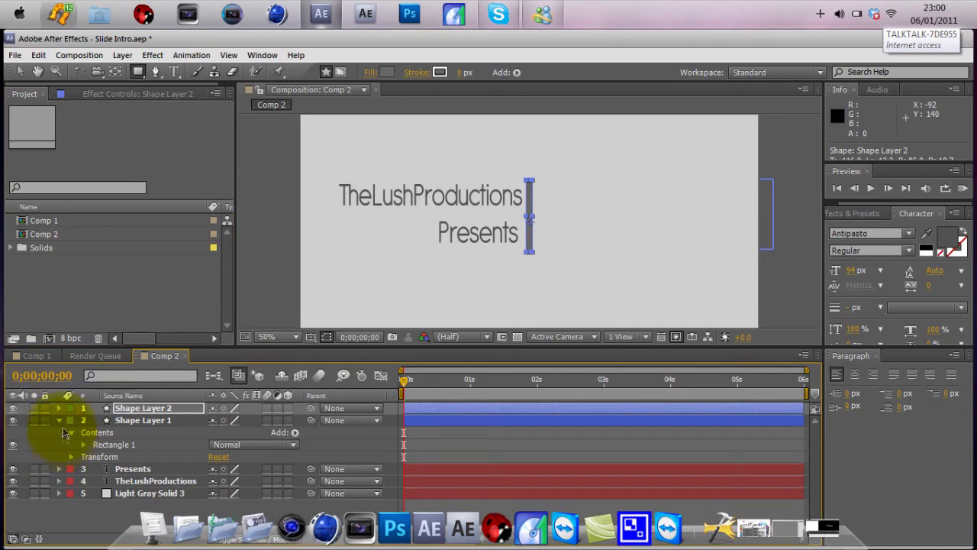
left_click(60, 420)
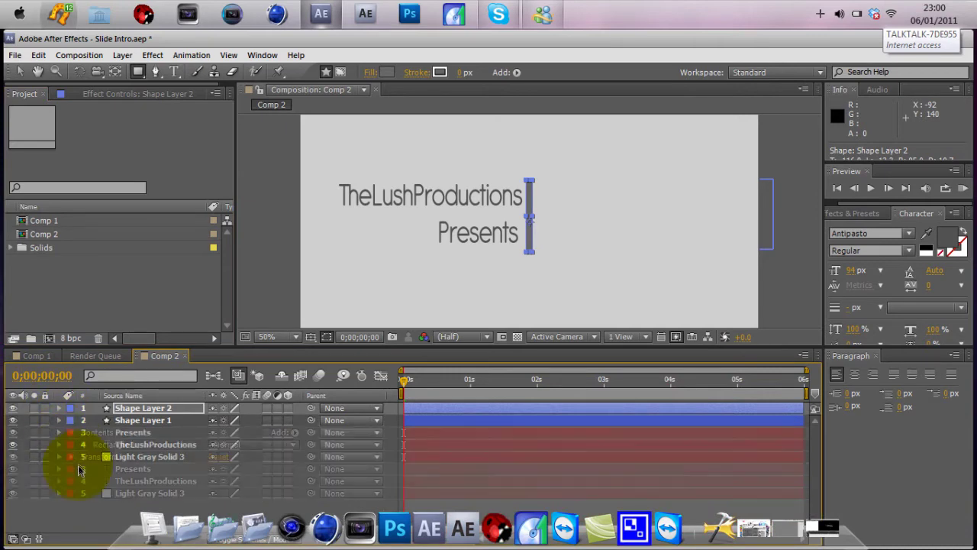
left_click(119, 476)
Set a 0s Position keyframe for TheLushProductions hidden behind the bar
left_click_drag(118, 467, 142, 416)
left_click(141, 433)
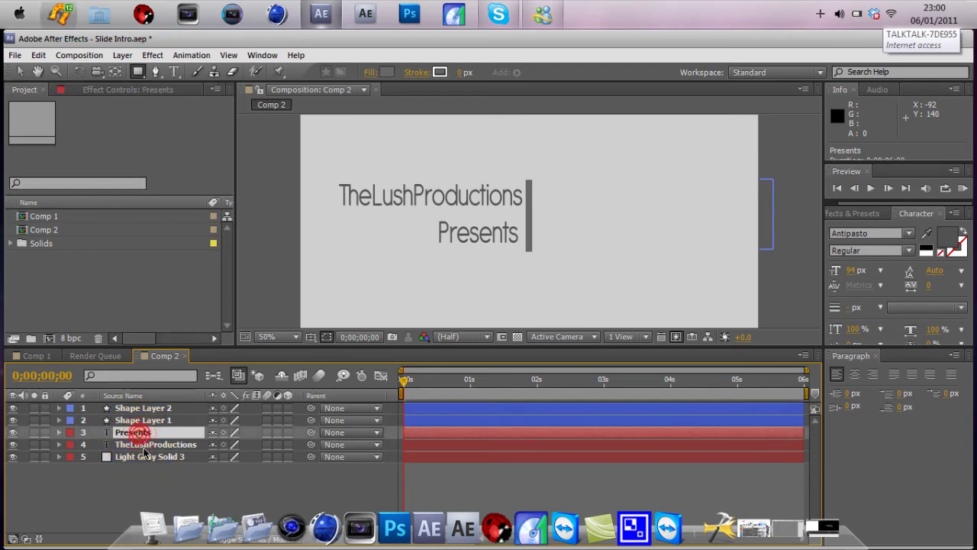
left_click(153, 445)
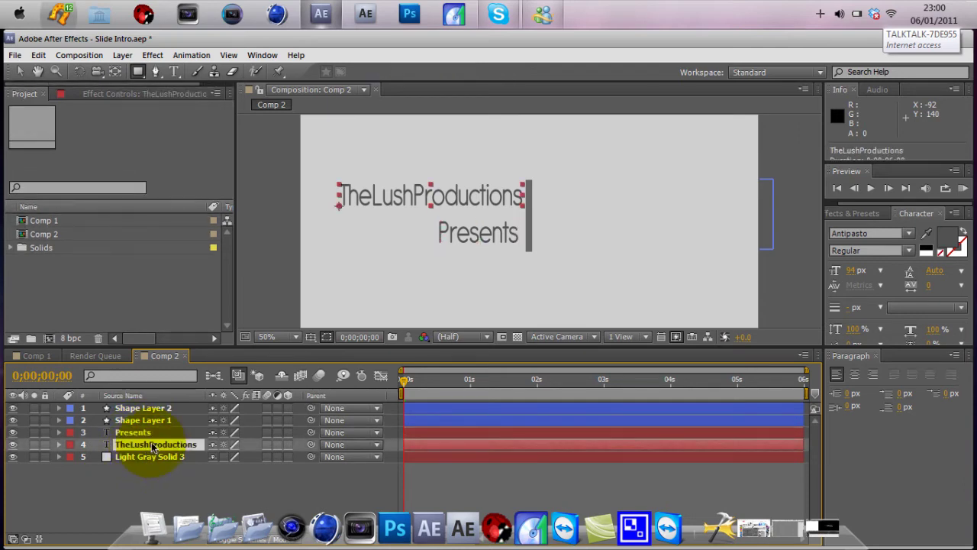
key("p")
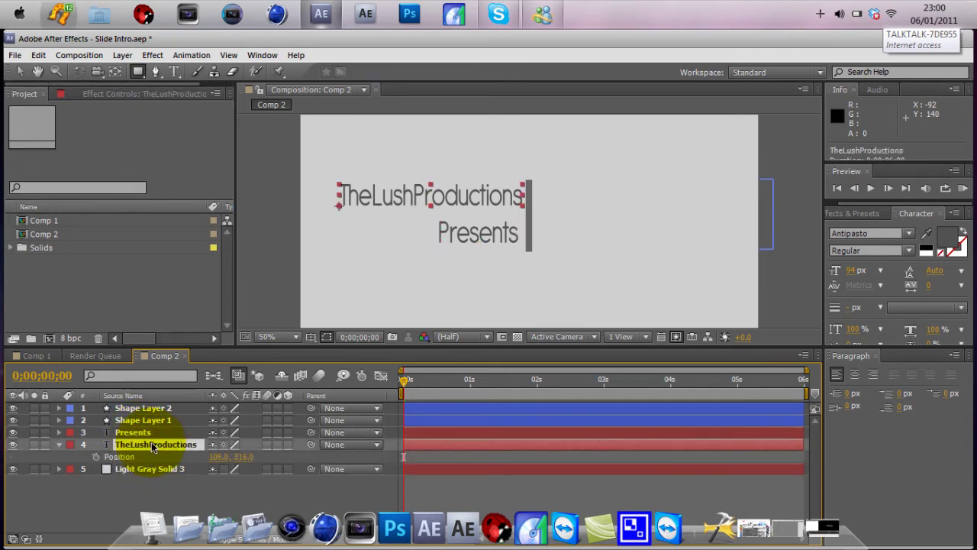
left_click(96, 456)
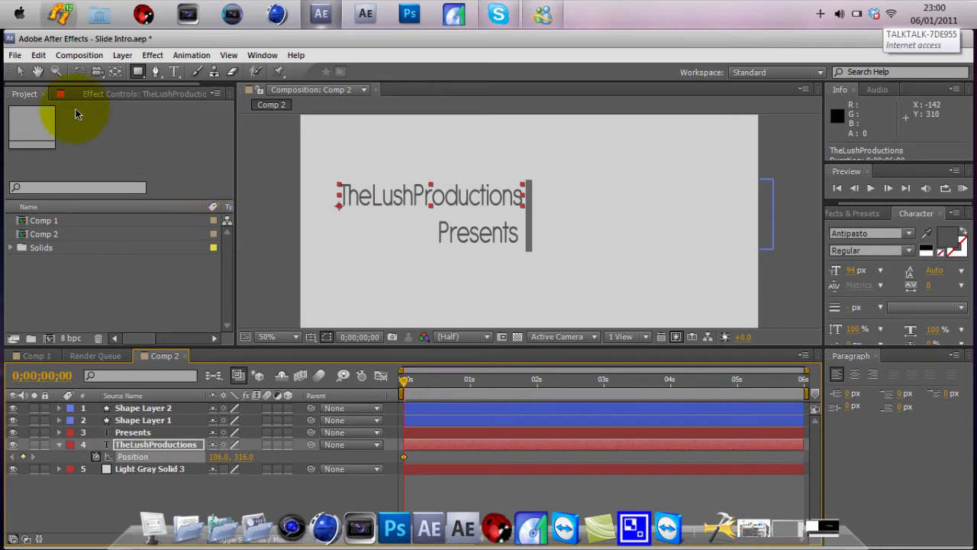
left_click(19, 71)
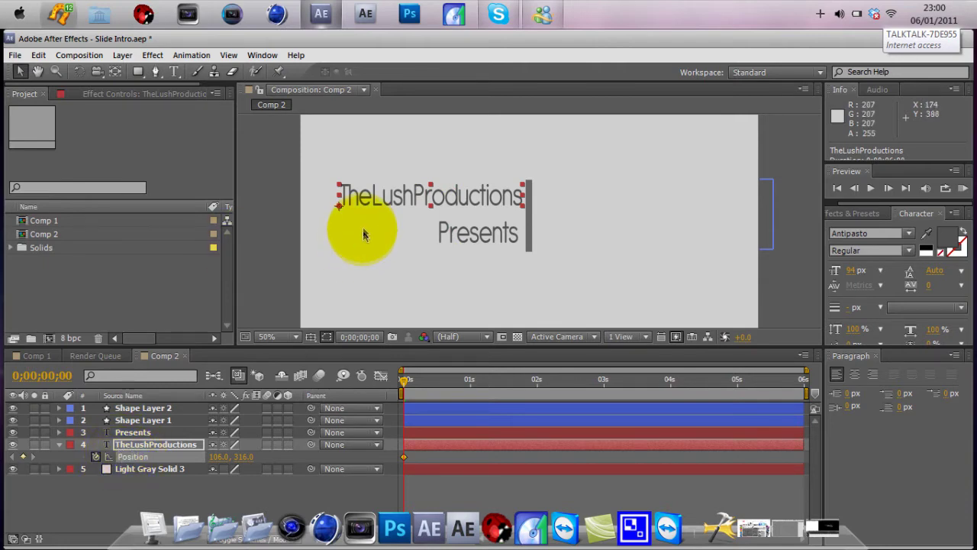
left_click_drag(341, 204, 541, 203)
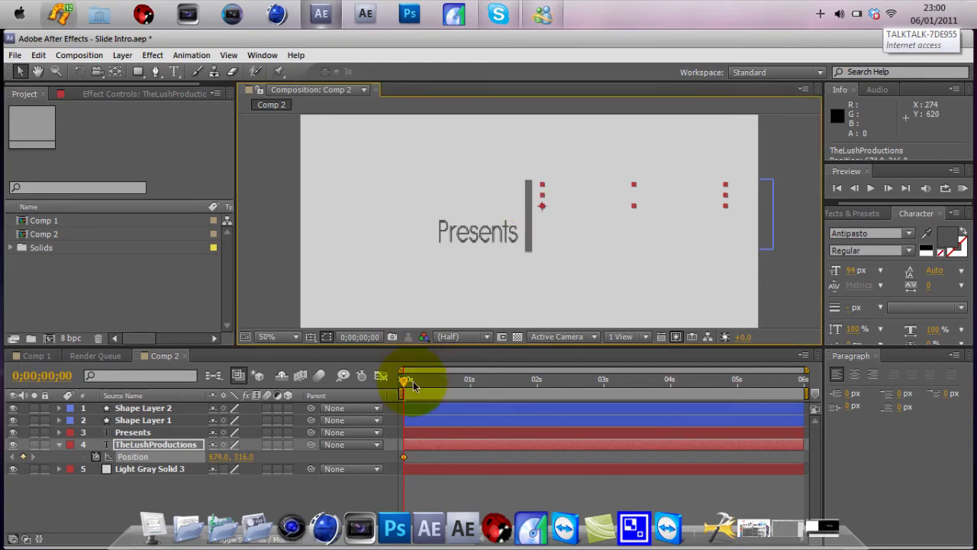
At frame 0;00;00;16 move TheLushProductions to 106, 316 and scrub the slide
left_click(439, 383)
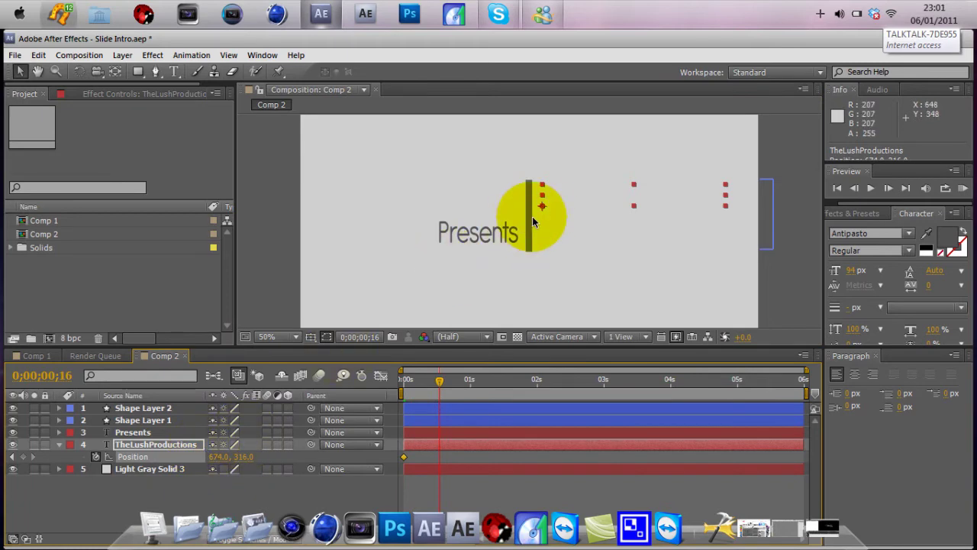
left_click_drag(542, 206, 527, 206)
left_click_drag(464, 210, 339, 208)
key("shift+Left")
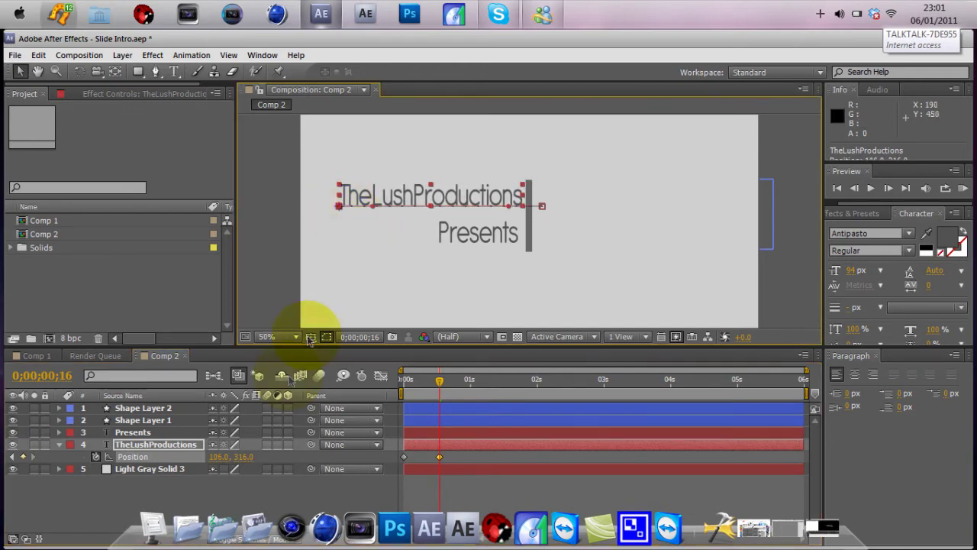
left_click(404, 388)
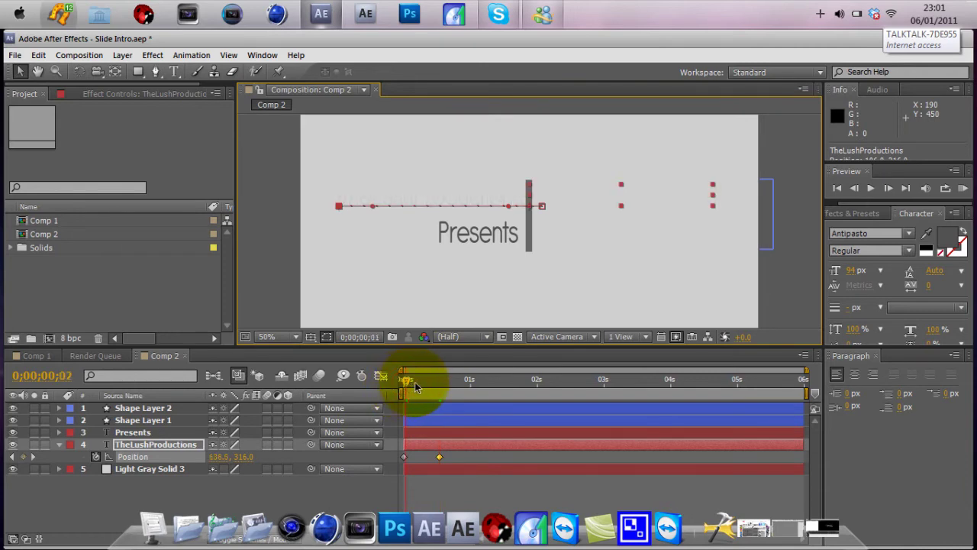
key("Page_Down")
left_click_drag(419, 381, 441, 384)
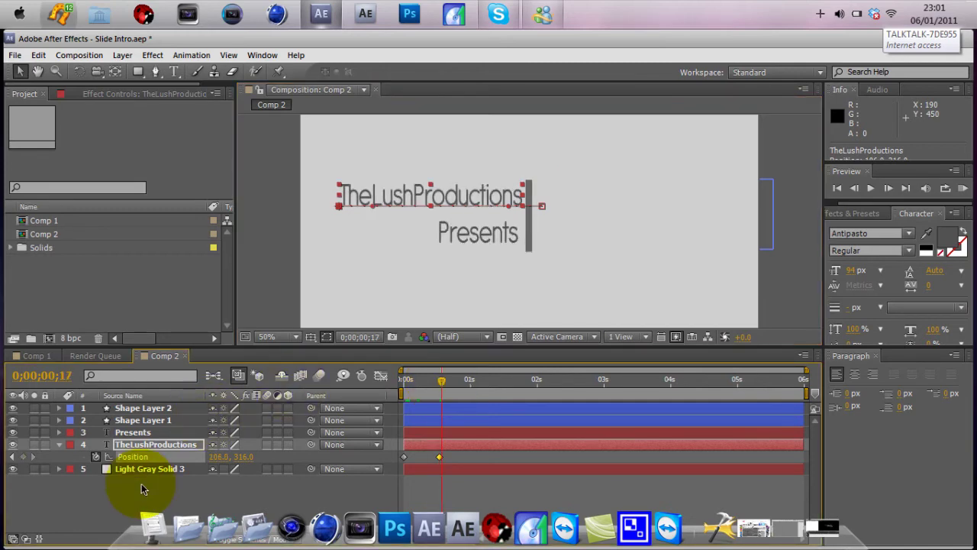
Keyframe Presents' Position at frame 17 with the text hidden behind the bar
left_click(61, 446)
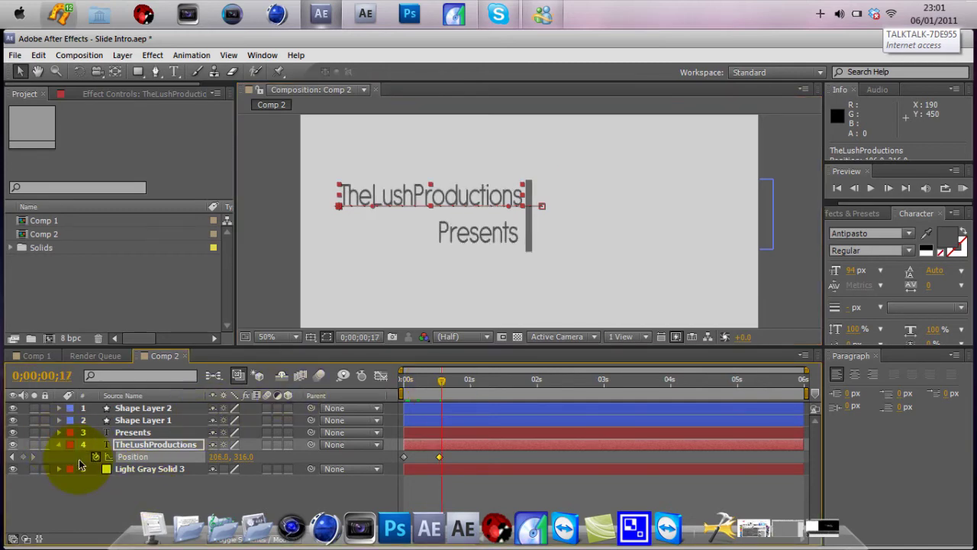
left_click(141, 433)
key("p")
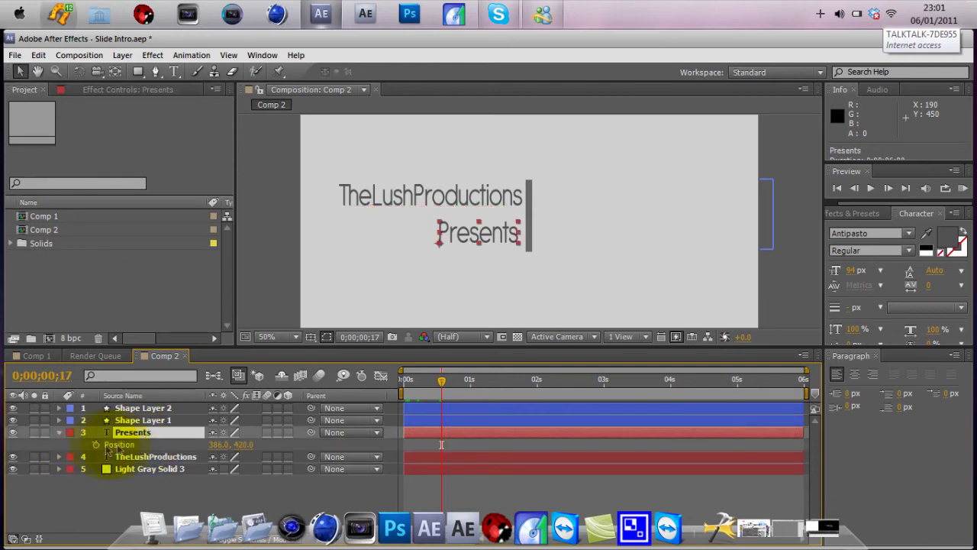
left_click(95, 444)
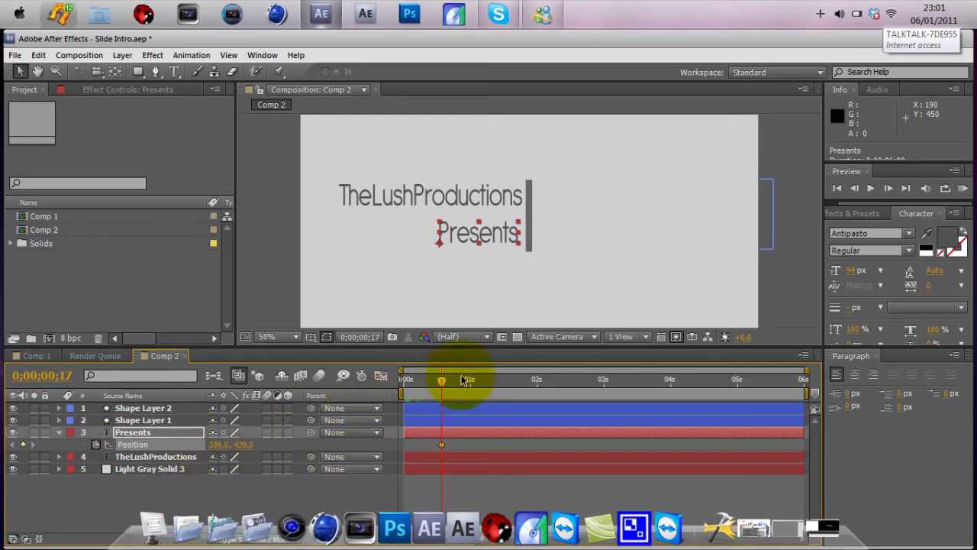
left_click(437, 240)
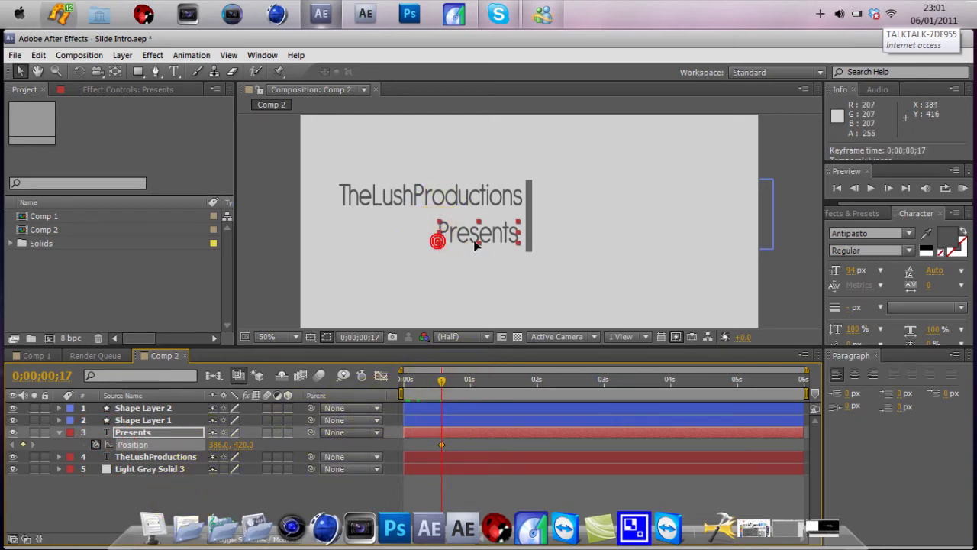
left_click_drag(473, 244, 541, 245)
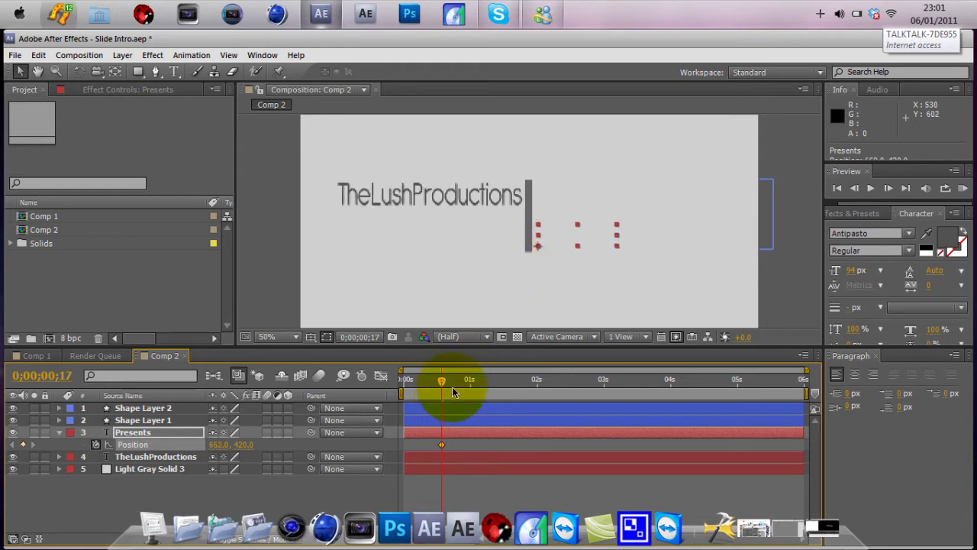
At one second move Presents back into place at 396, 428
left_click_drag(452, 392, 471, 385)
left_click(532, 263)
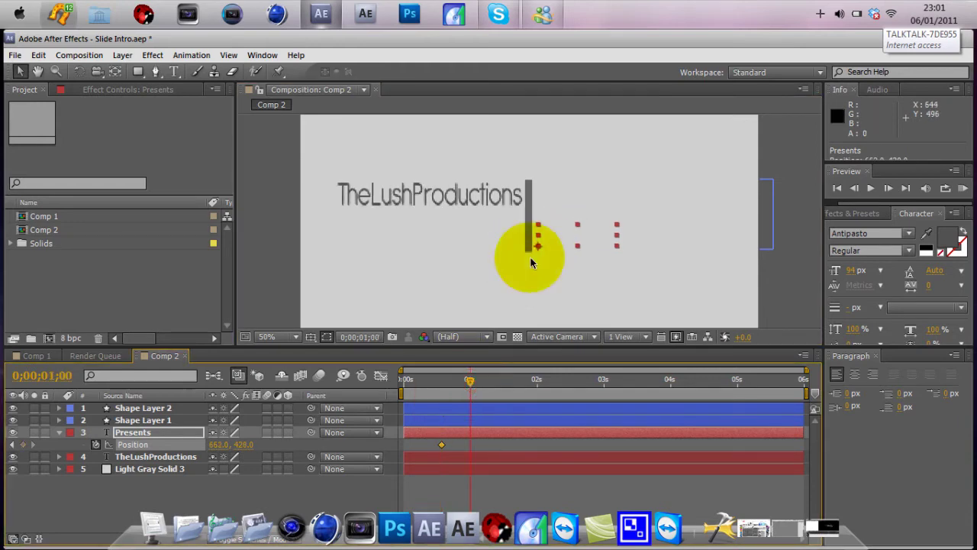
left_click(538, 249)
left_click_drag(521, 247, 443, 247)
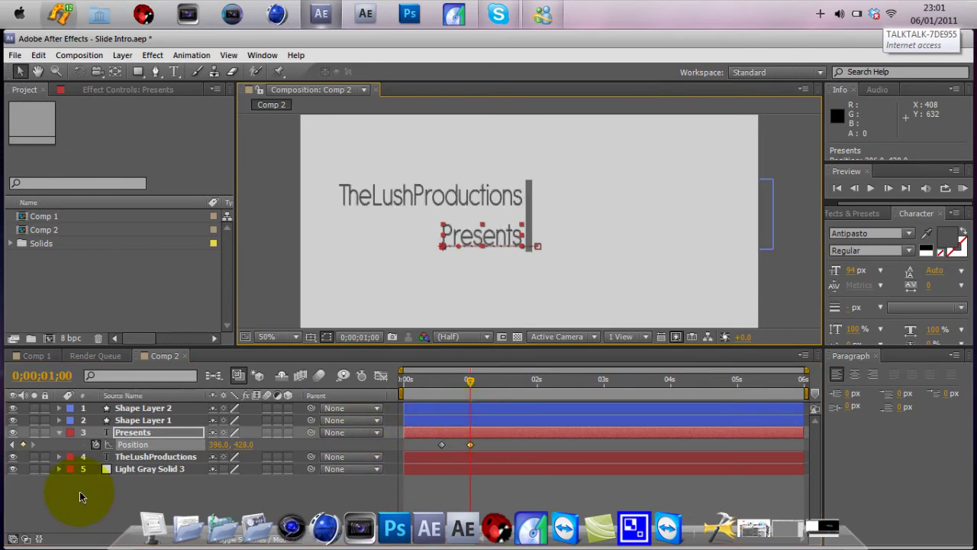
left_click(61, 441)
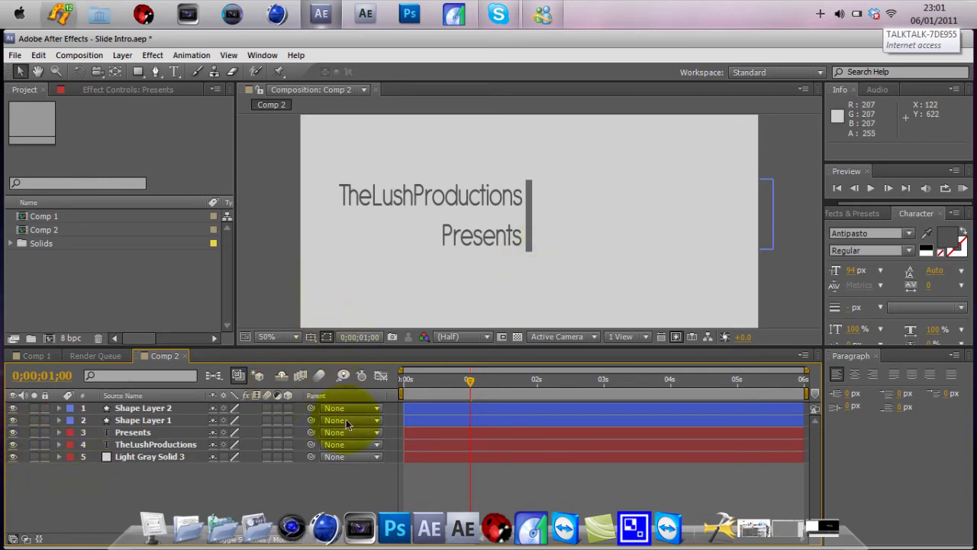
Turn on motion blur for the composition and both title layers
left_click(406, 389)
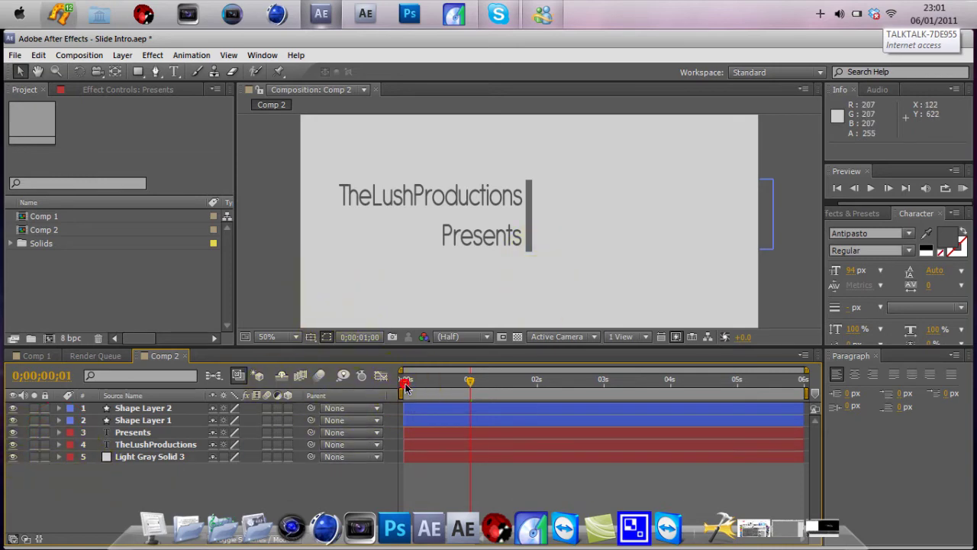
left_click_drag(416, 384, 473, 383)
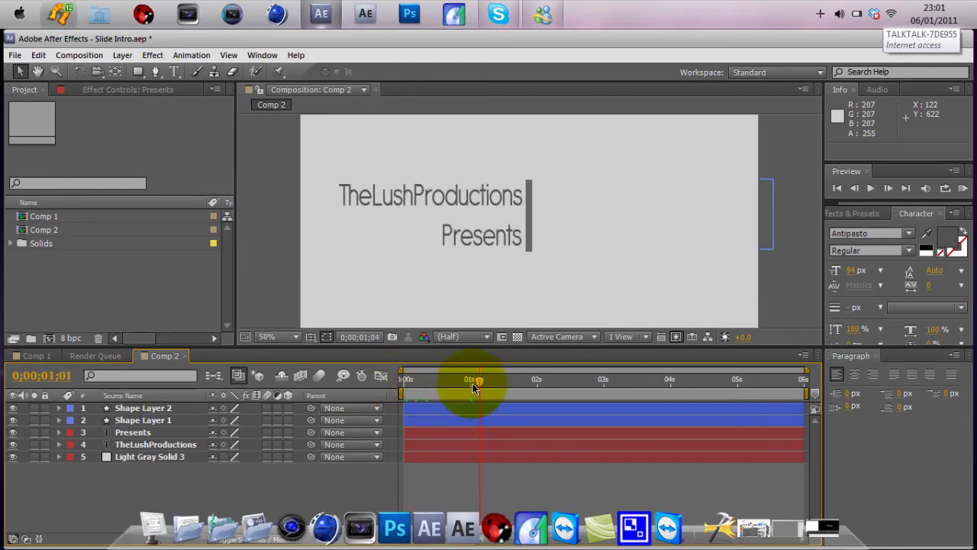
left_click(131, 432)
left_click(141, 445)
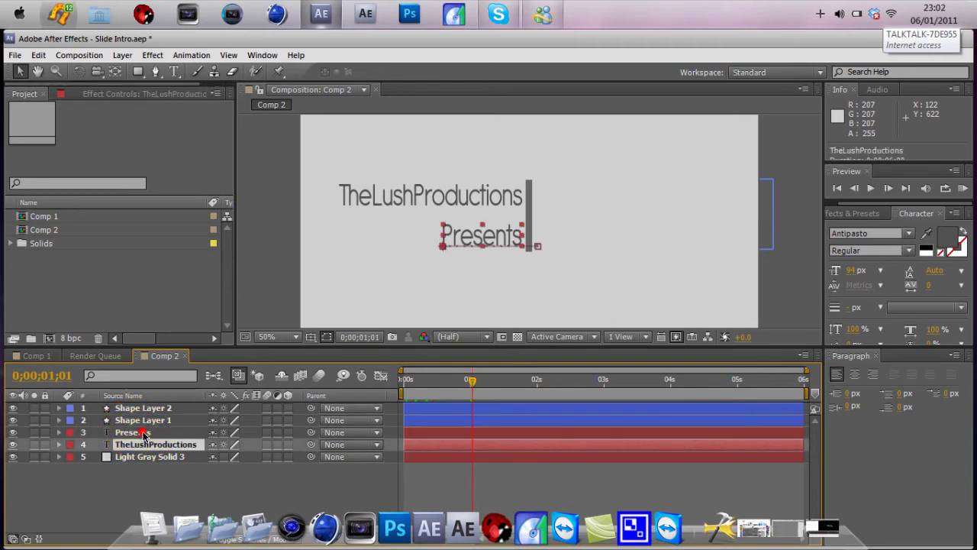
key("ctrl+Up")
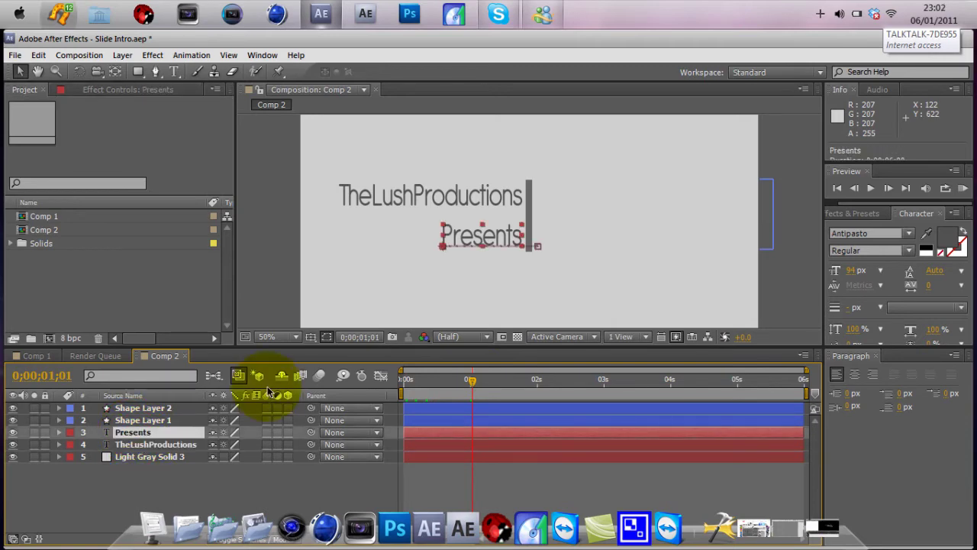
left_click(319, 376)
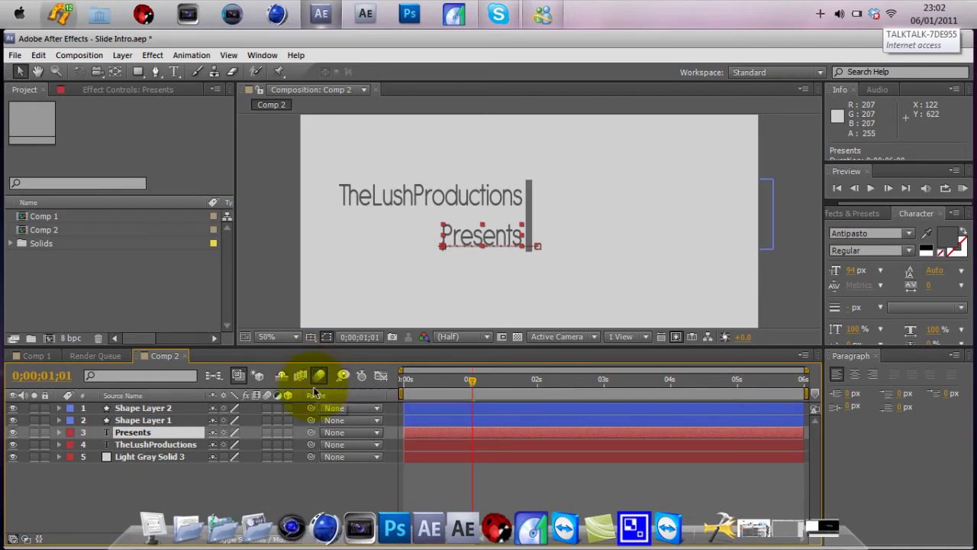
left_click(267, 444)
left_click(266, 432)
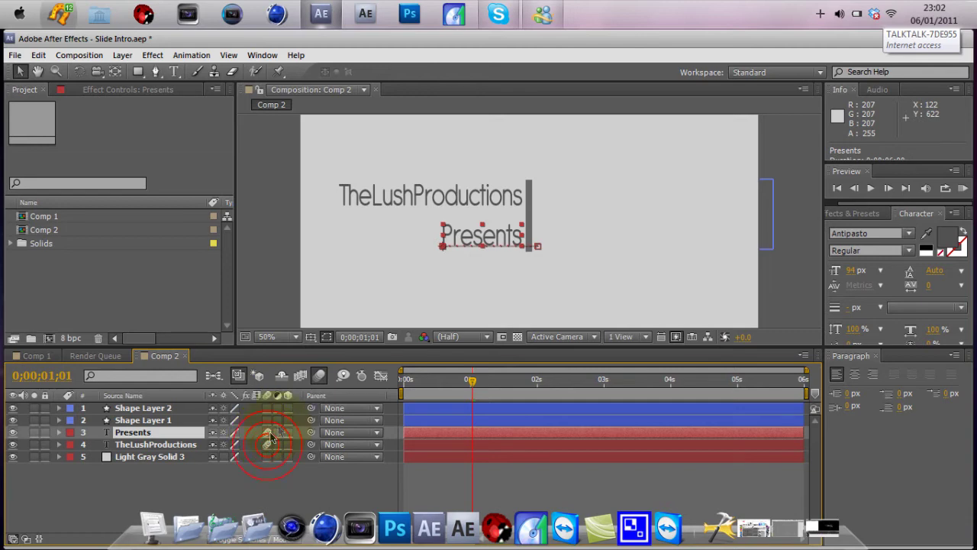
Scrub the blurred Presents slide and park the current time at 0;00;01;00
left_click_drag(506, 385, 464, 382)
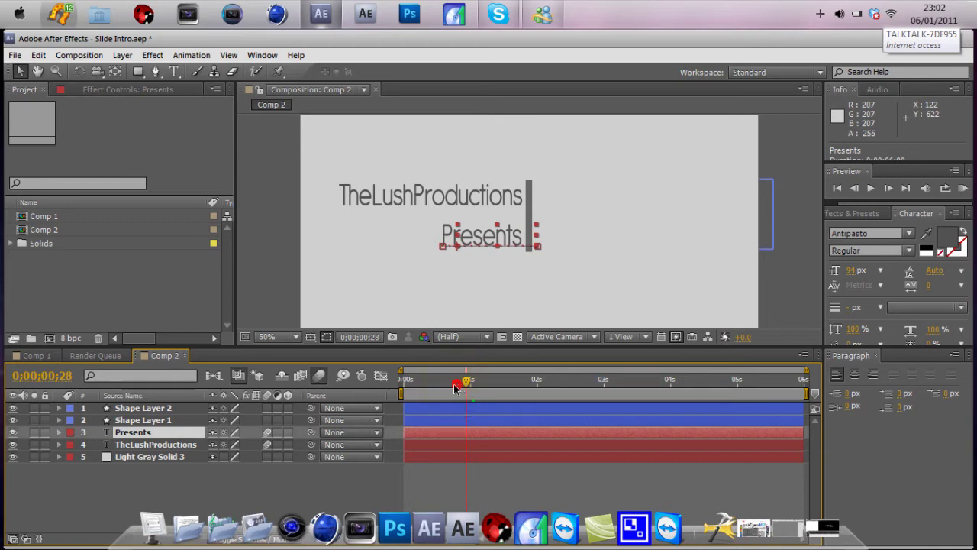
left_click(457, 384)
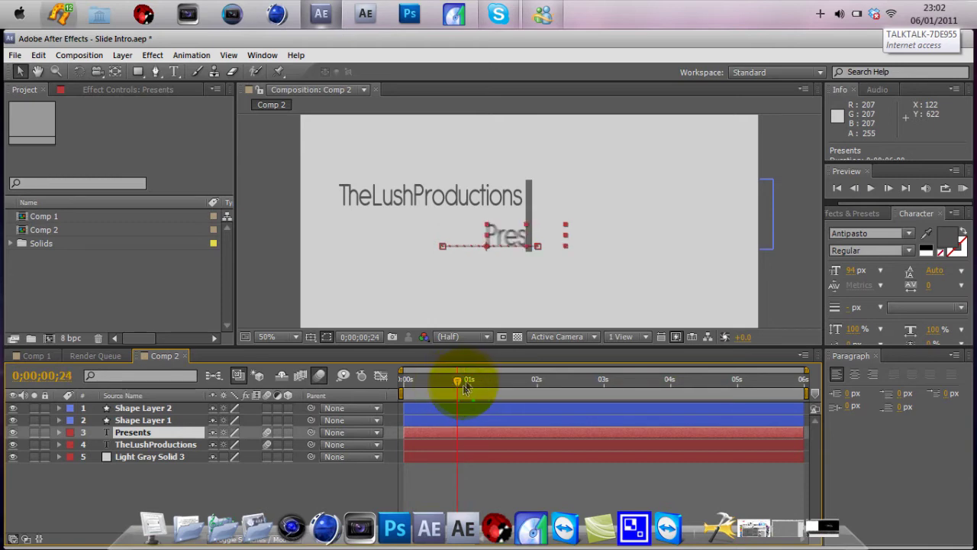
left_click(470, 383)
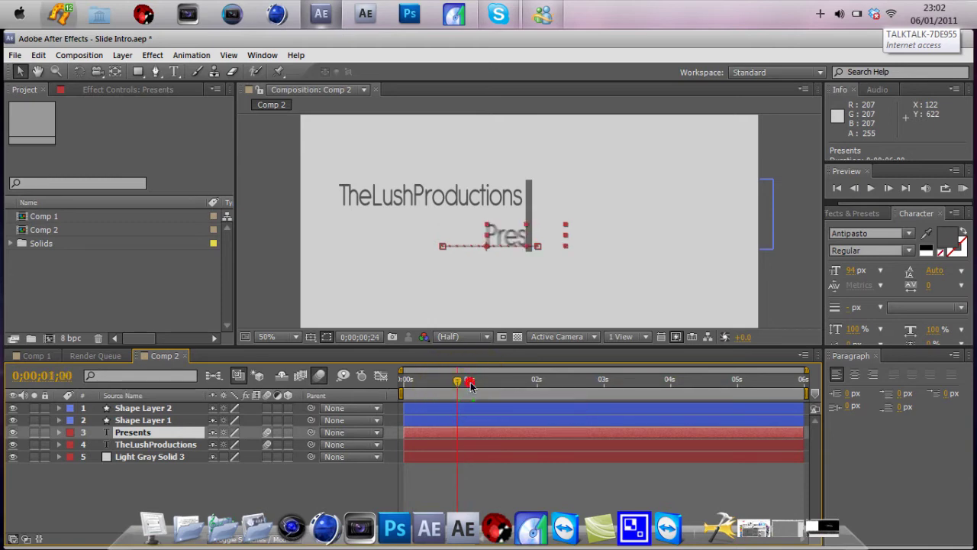
left_click(205, 476)
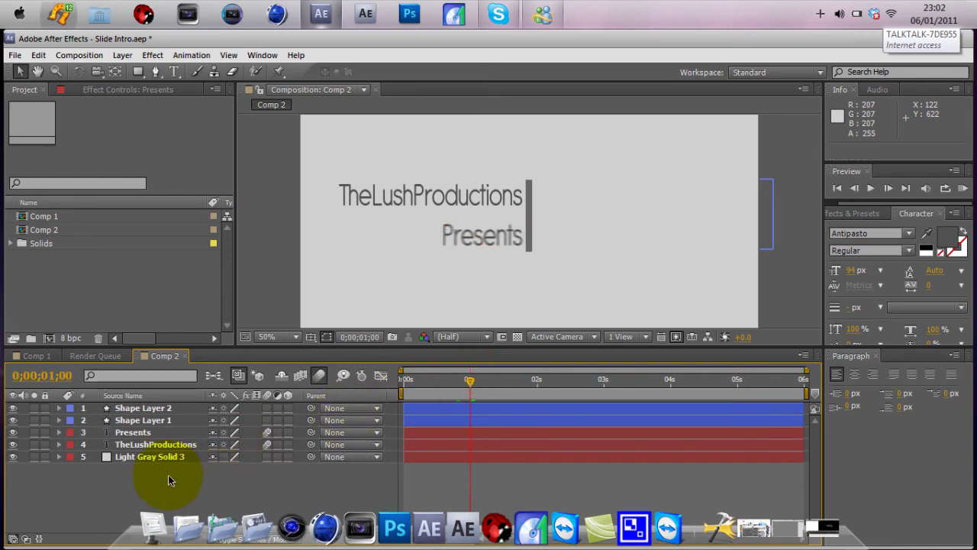
Create a text layer right of the divider bar reading 'Tutorials'
left_click(173, 72)
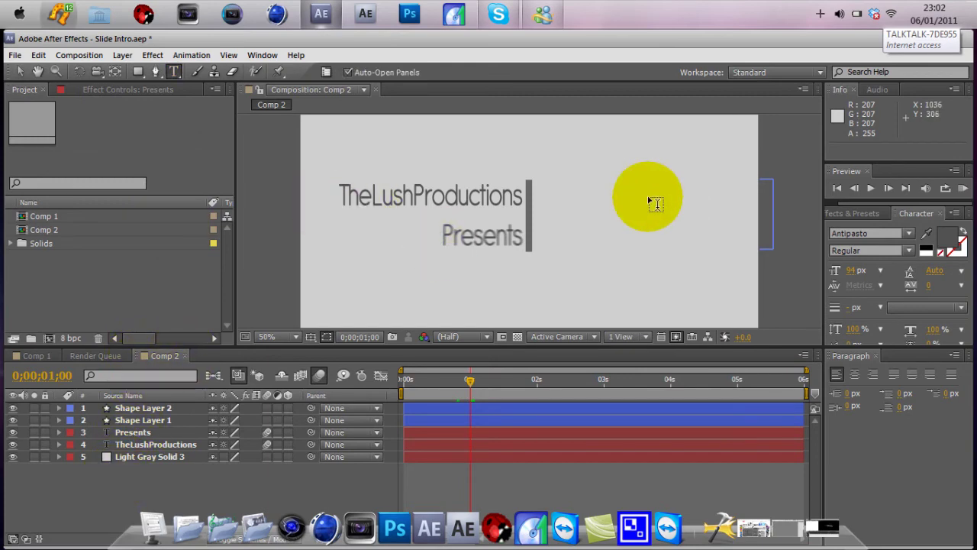
left_click(550, 193)
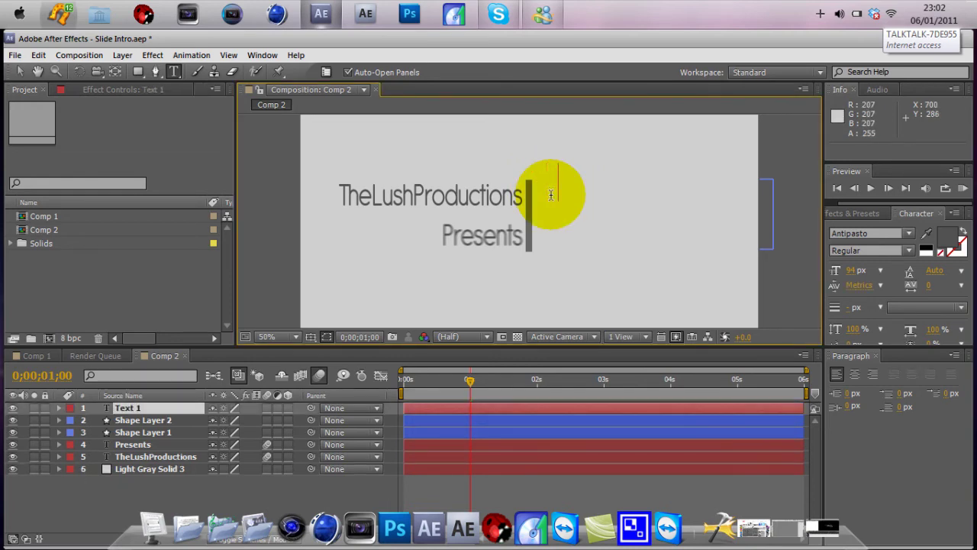
key("BackSpace")
key("BackSpace")
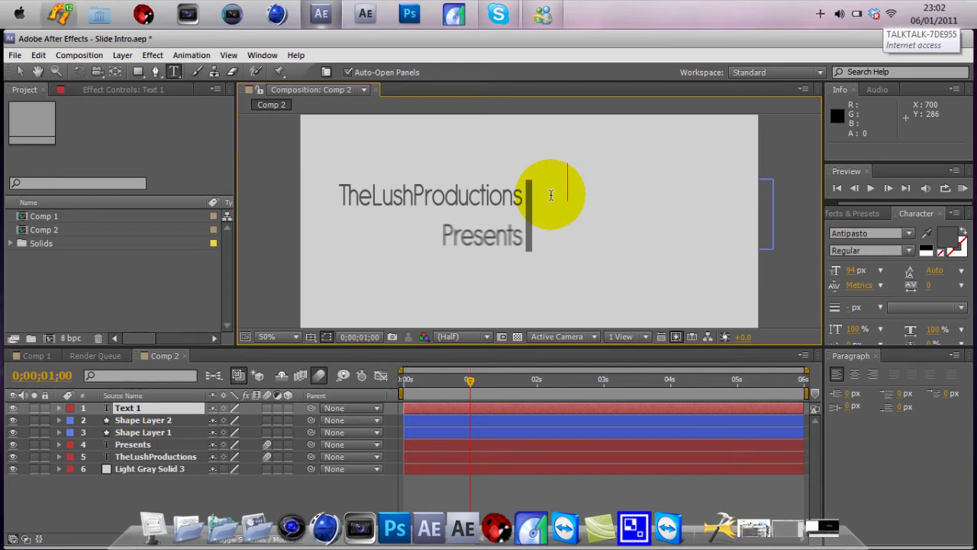
type("Tut   orials")
left_click(576, 262)
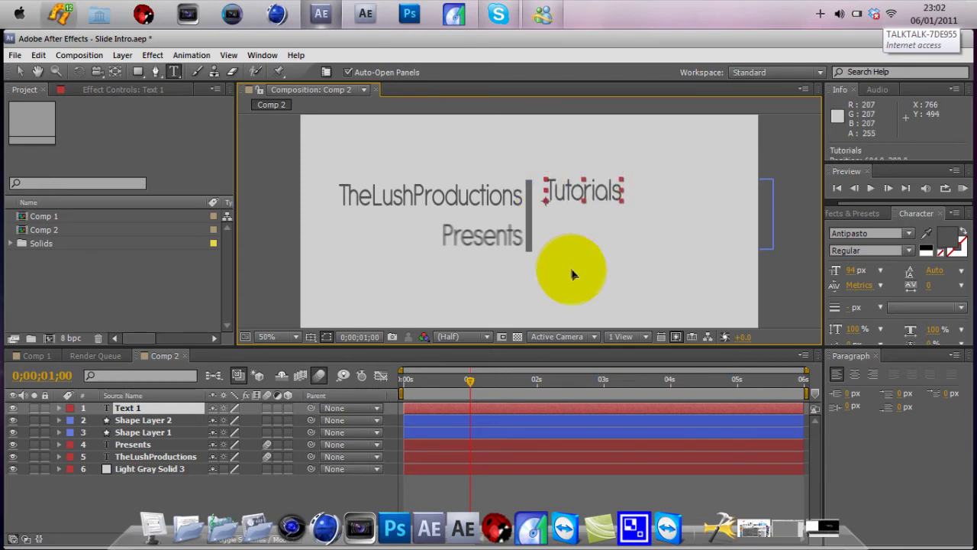
Extend the line to 'Tutorials All In HD', deleting the stray 'n'
left_click(620, 195)
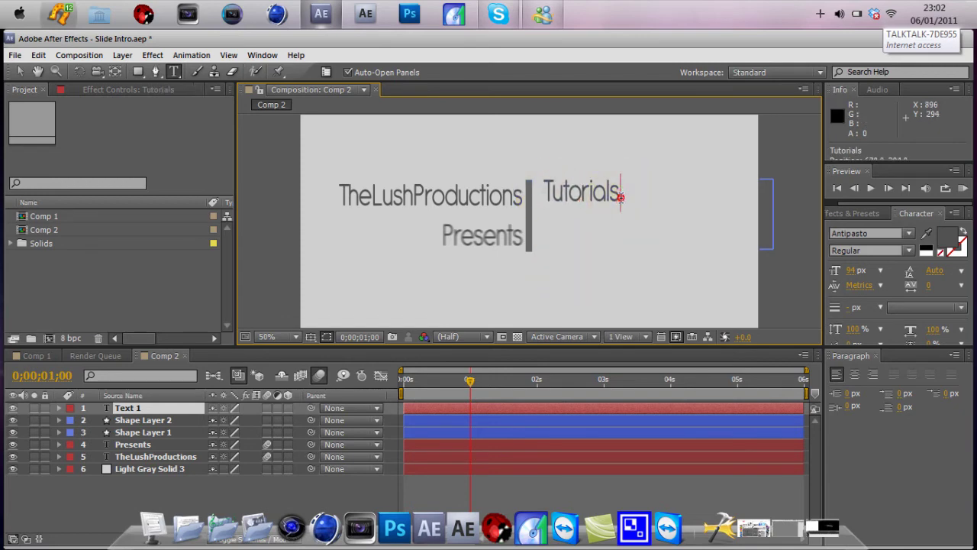
left_click(620, 196)
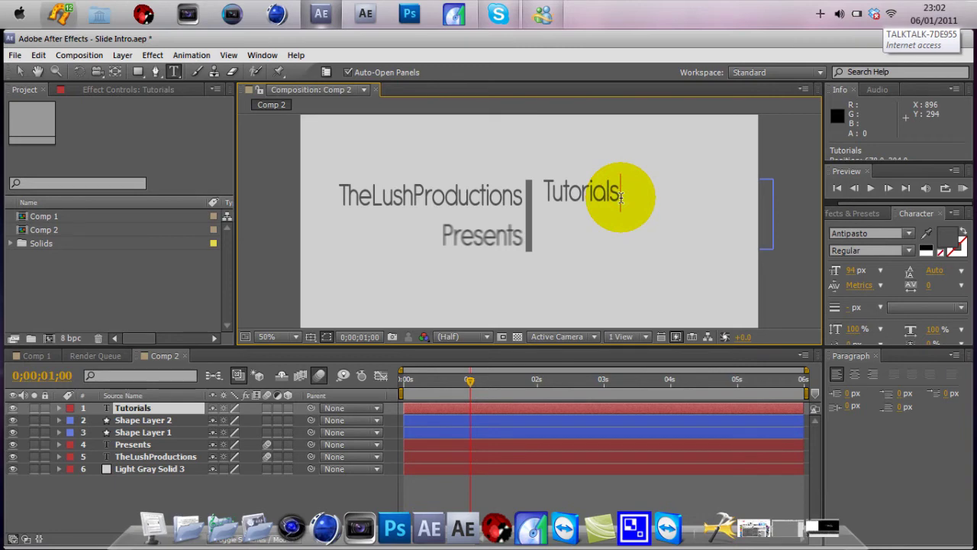
type("Alln")
key("Left")
key("Delete")
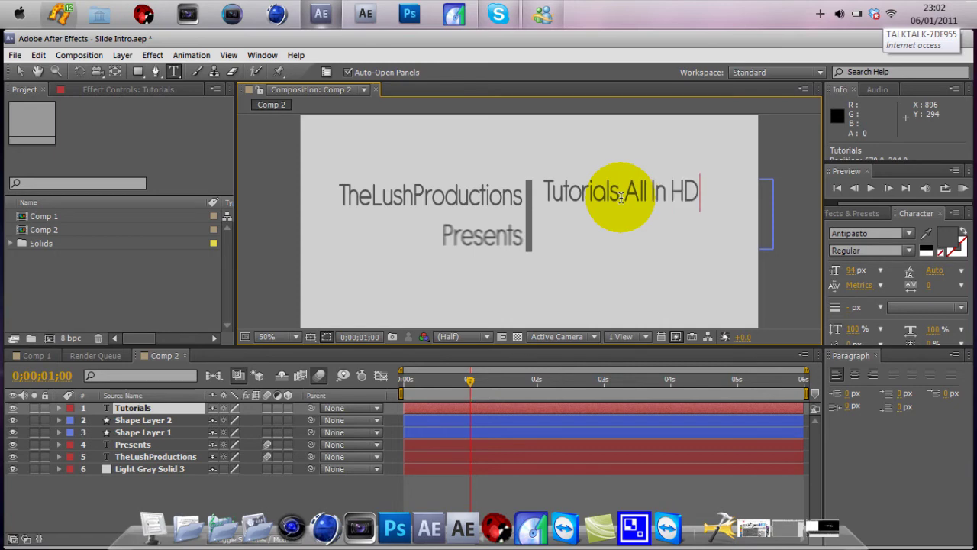
left_click(617, 260)
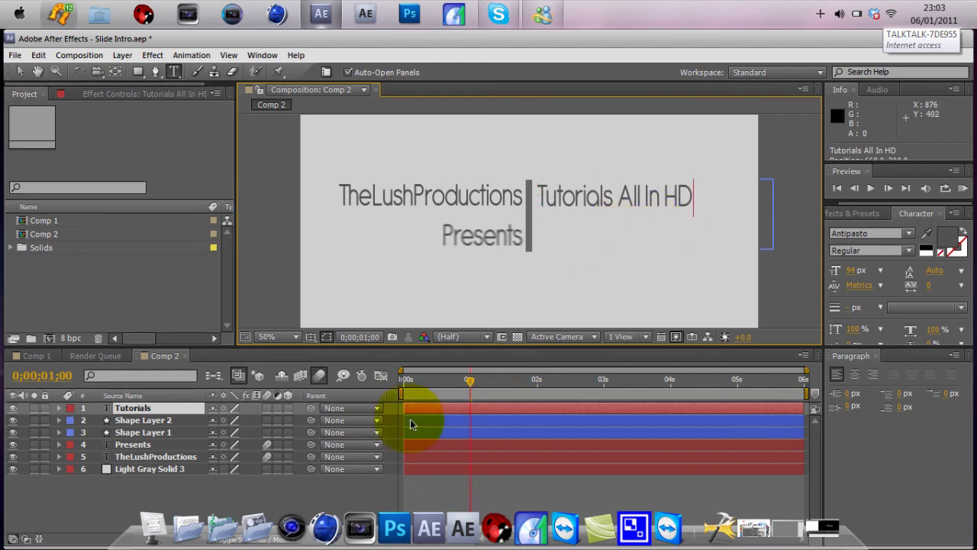
left_click(122, 411)
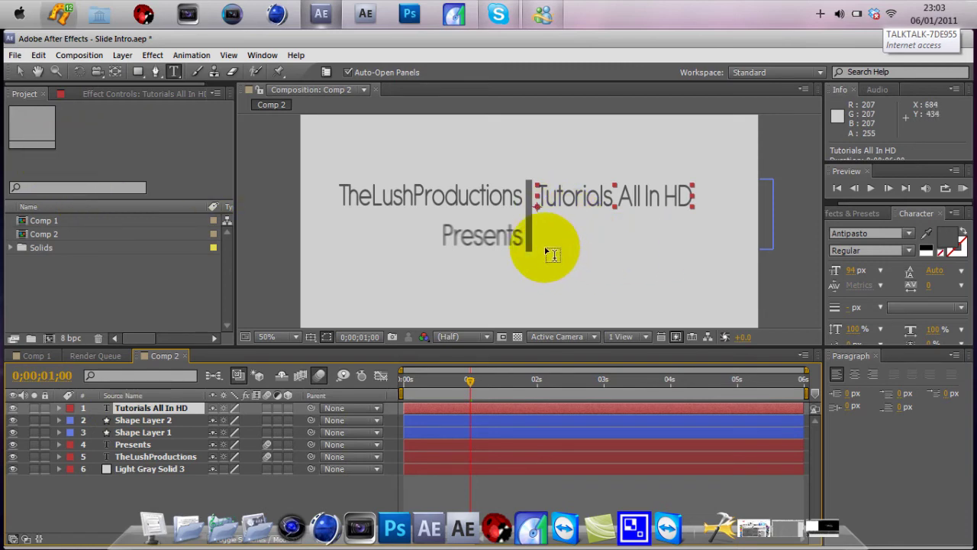
left_click(546, 252)
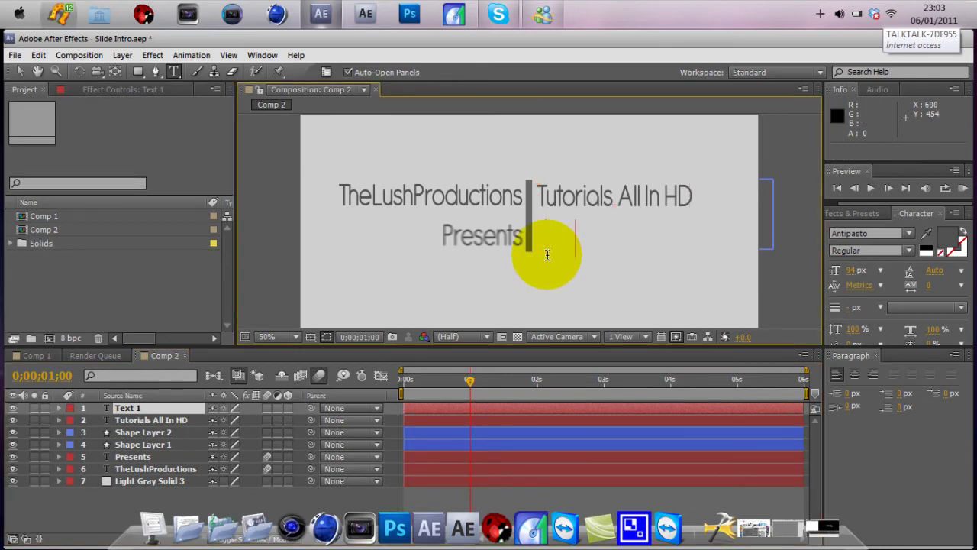
Type 'An More' beside Presents, then edit it to read 'An Lots More!!'
type("An More")
key("KP_Enter")
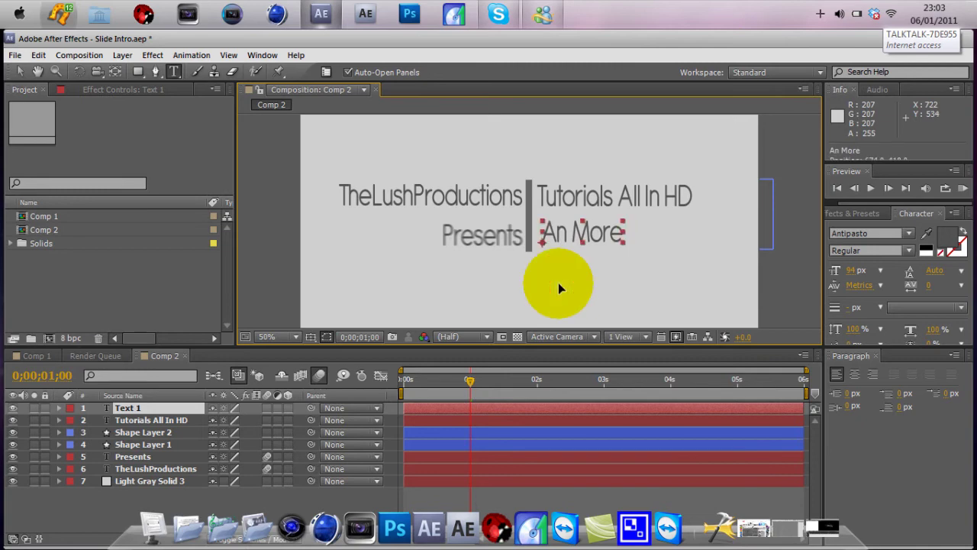
left_click(603, 268)
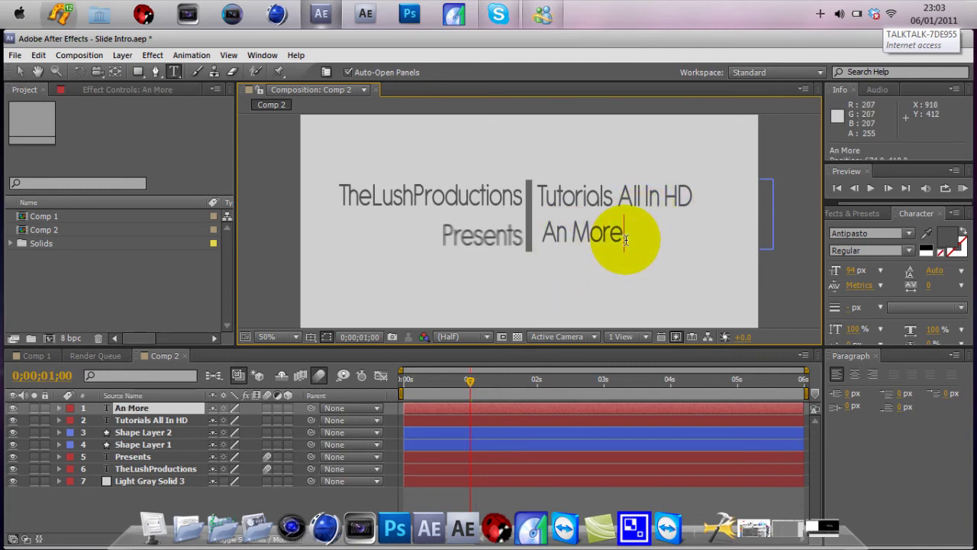
type("!")
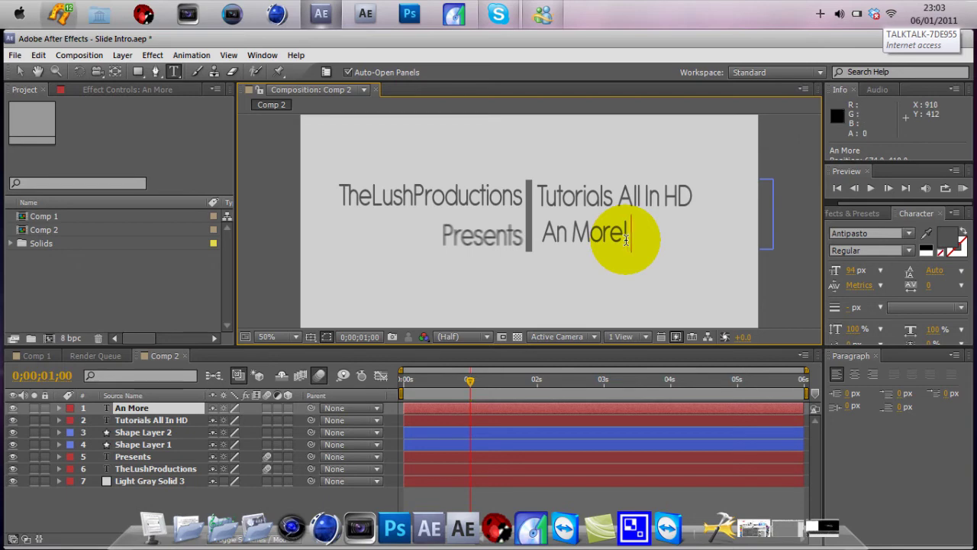
type("!")
key("Left")
key("Left")
key("Left")
key("Left")
key("Left")
key("Left")
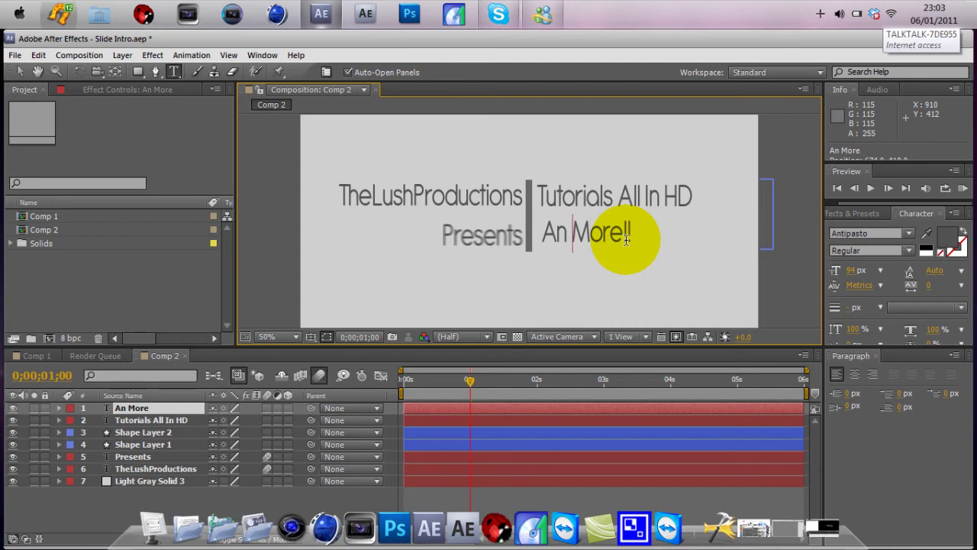
type("Lo")
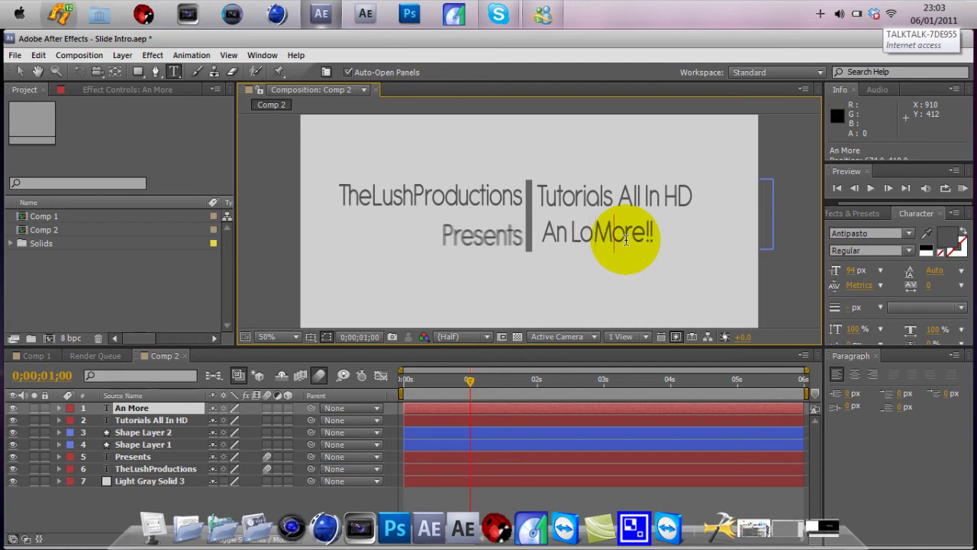
type("t's")
key("Left")
key("Left")
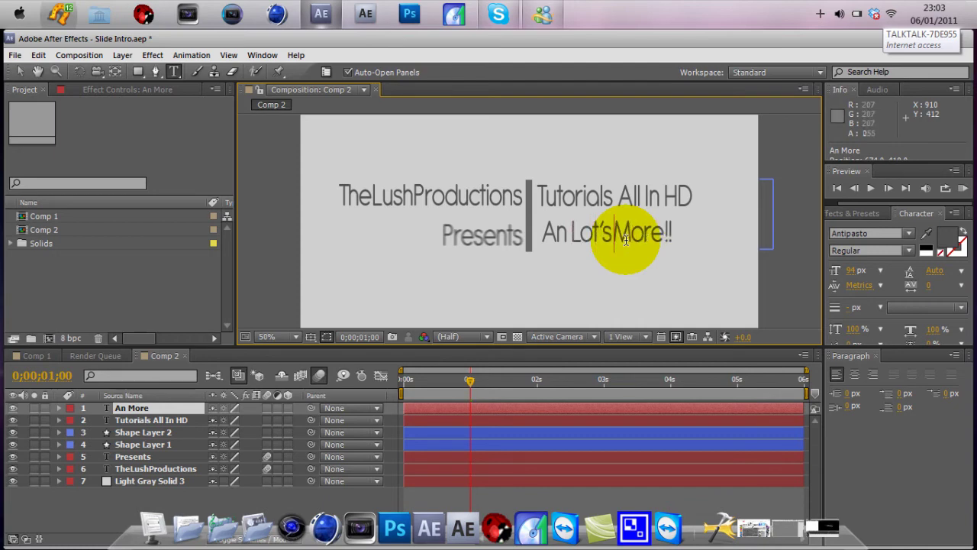
key("Delete")
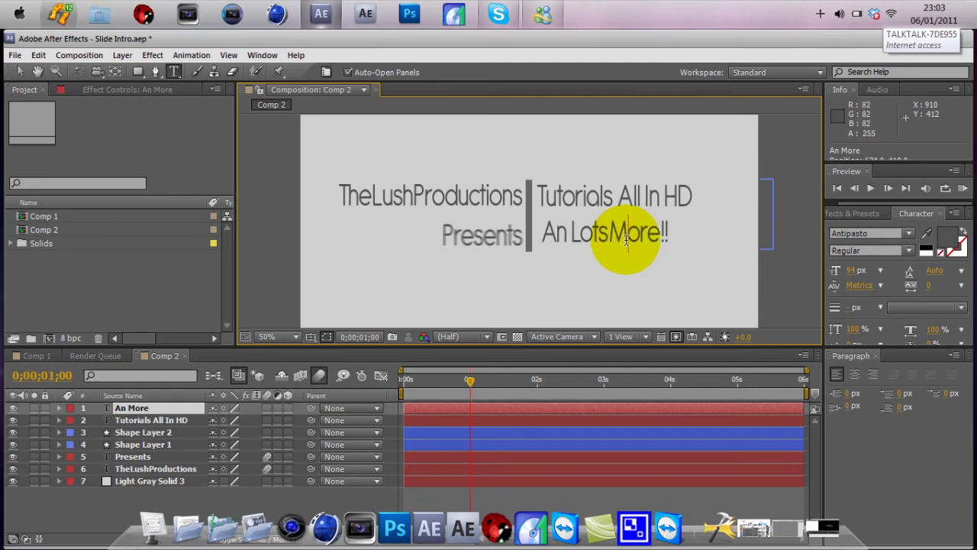
key("Right")
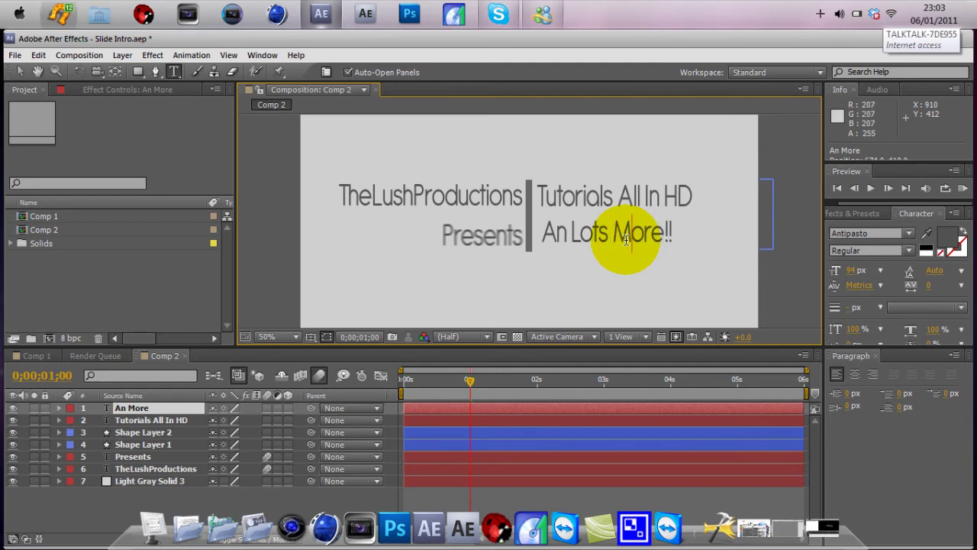
key("Right")
key("Right")
key("Right")
key("Right")
key("Right")
key("Right")
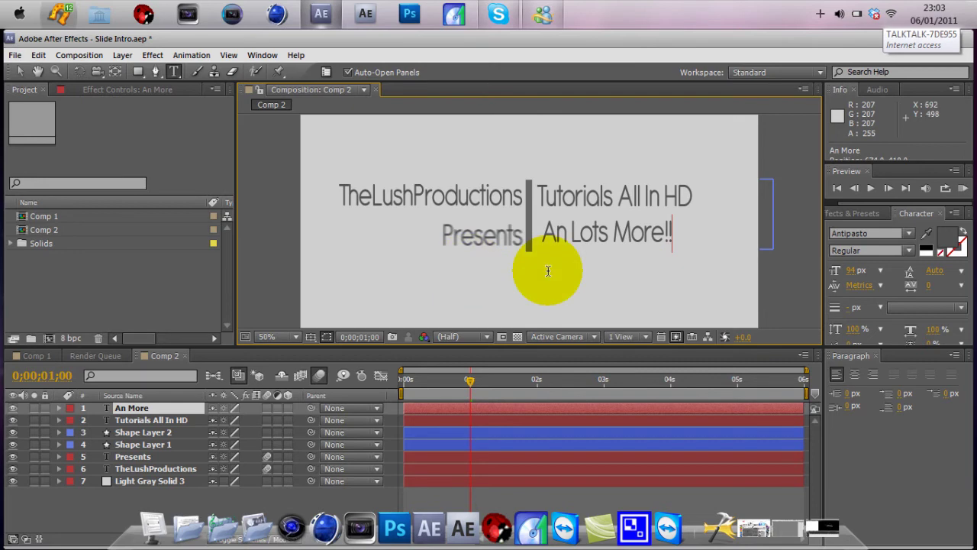
Keyframe Tutorials All In HD opacity from 0% to 100% at 0;00;01;15
left_click(173, 423)
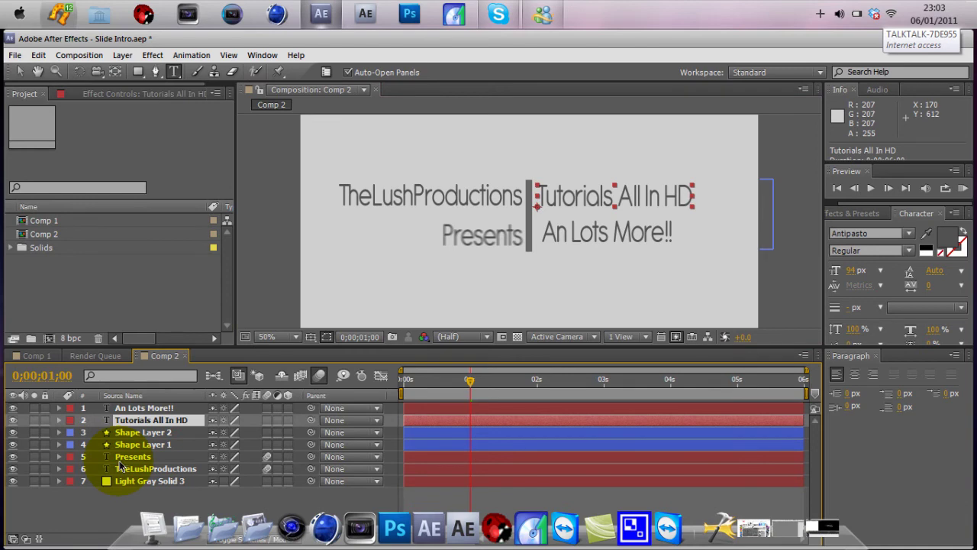
key("t")
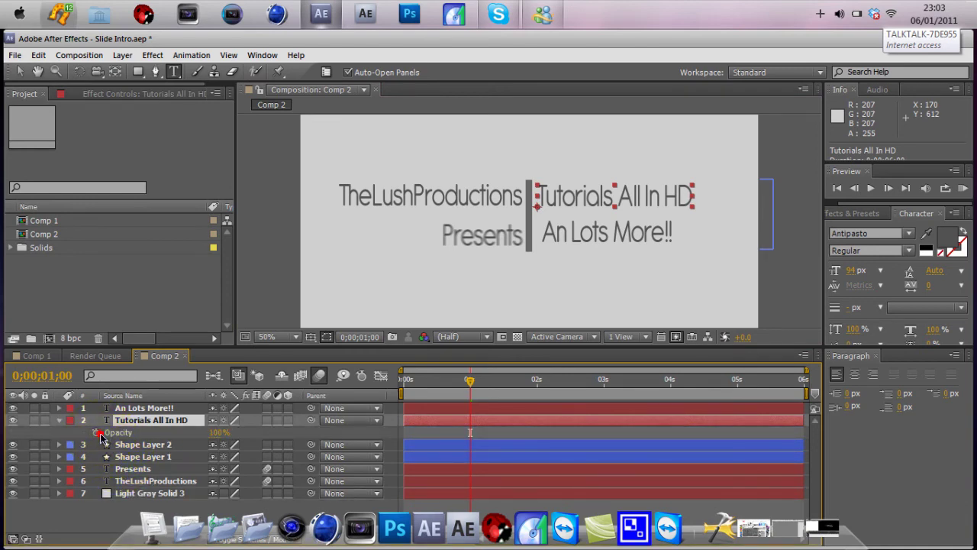
left_click(95, 432)
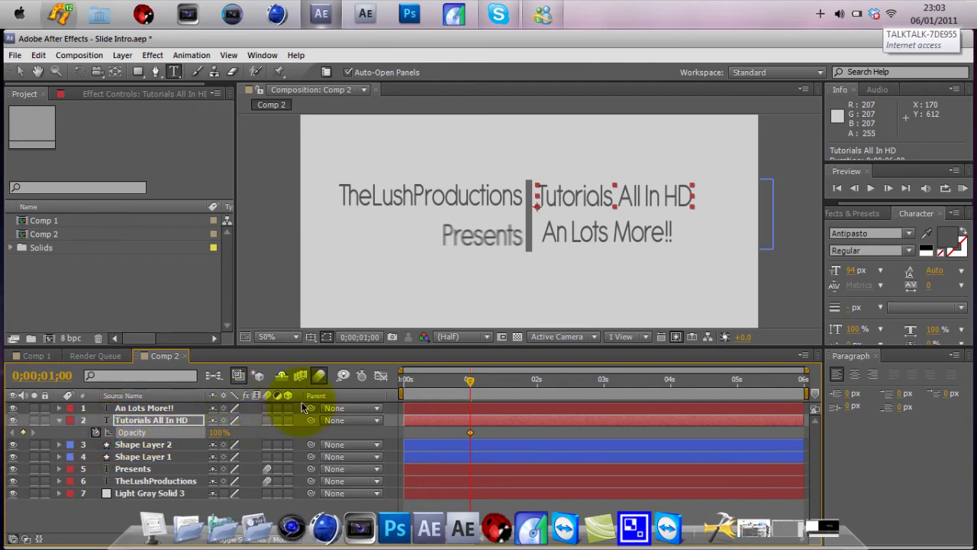
left_click(217, 432)
left_click_drag(217, 432, 84, 437)
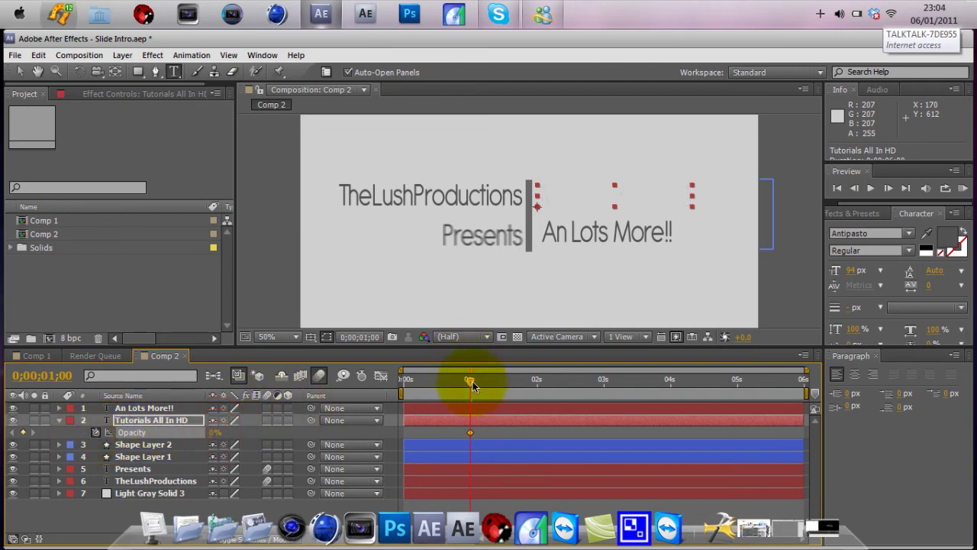
left_click(504, 381)
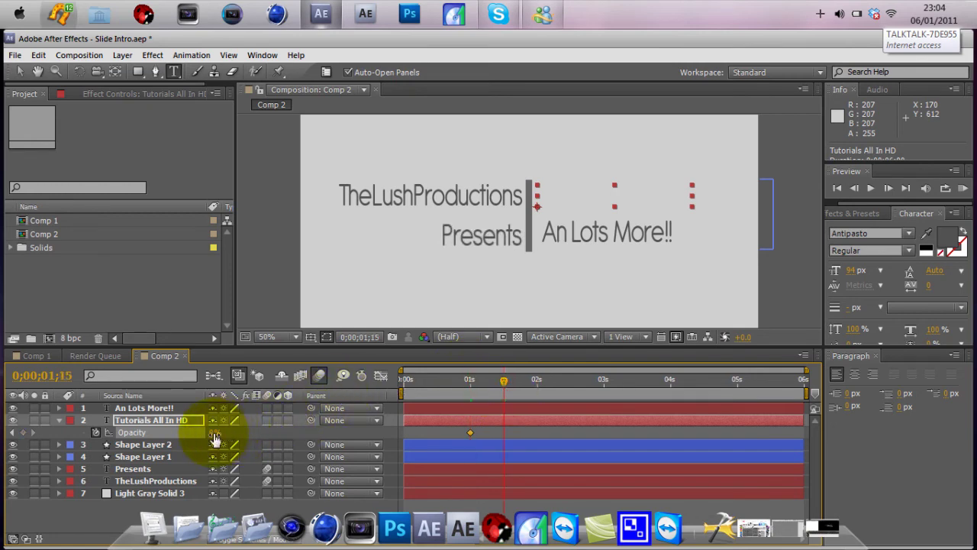
left_click_drag(214, 433, 361, 424)
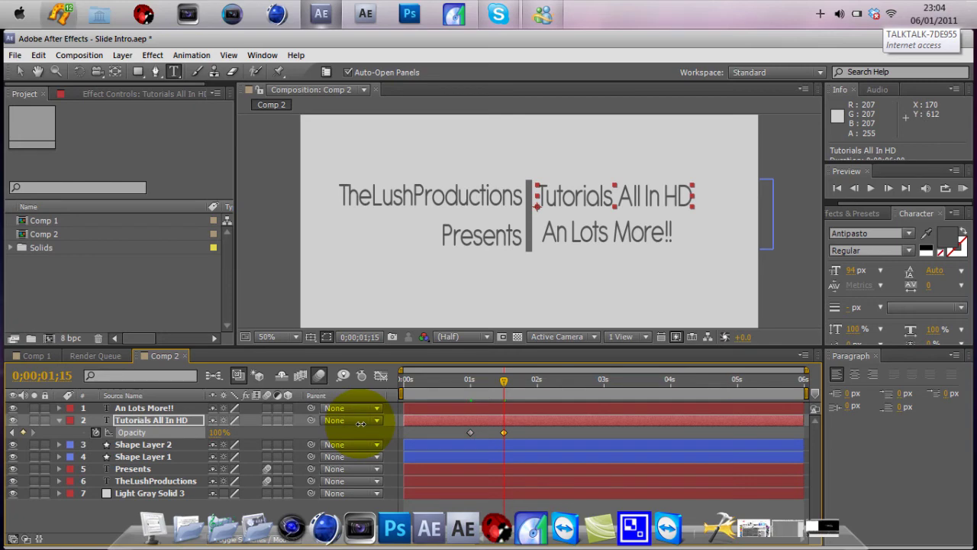
Keyframe An Lots More!! opacity 0% at 1;15 and 100% at 2;00
left_click(151, 410)
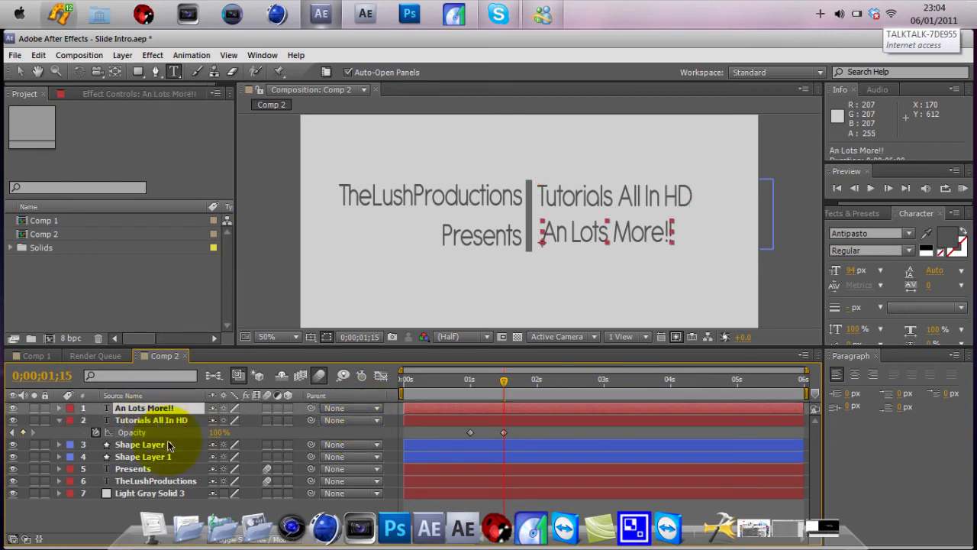
key("t")
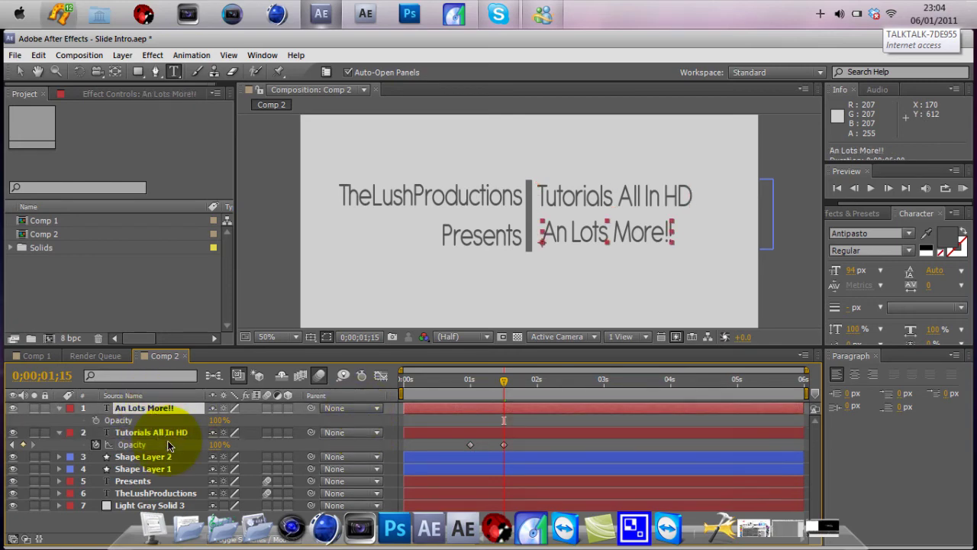
left_click(95, 419)
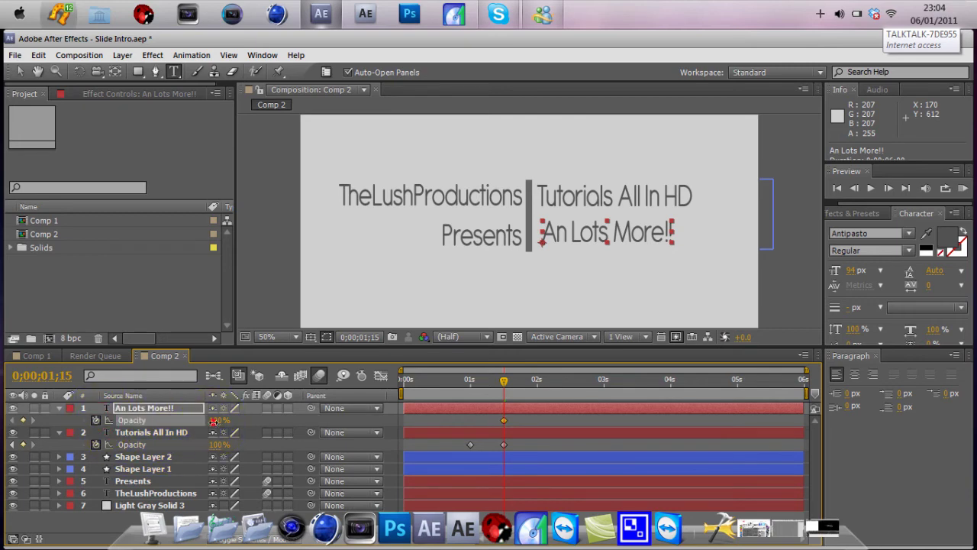
left_click_drag(215, 420, 203, 420)
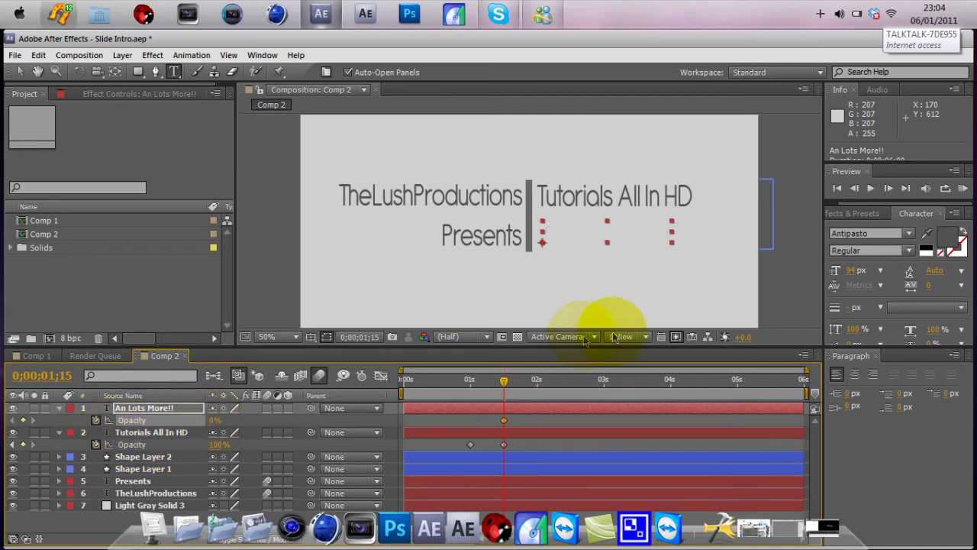
left_click(537, 379)
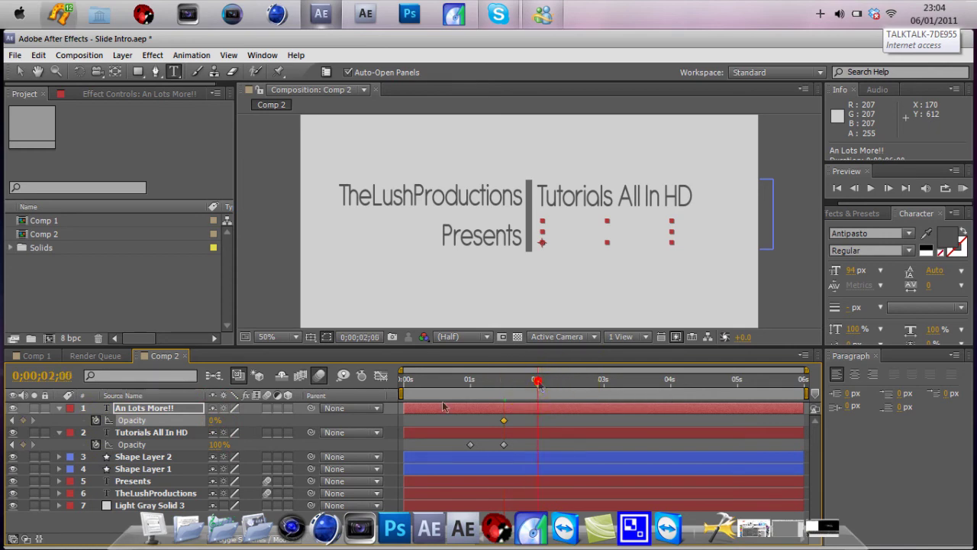
left_click_drag(216, 420, 336, 416)
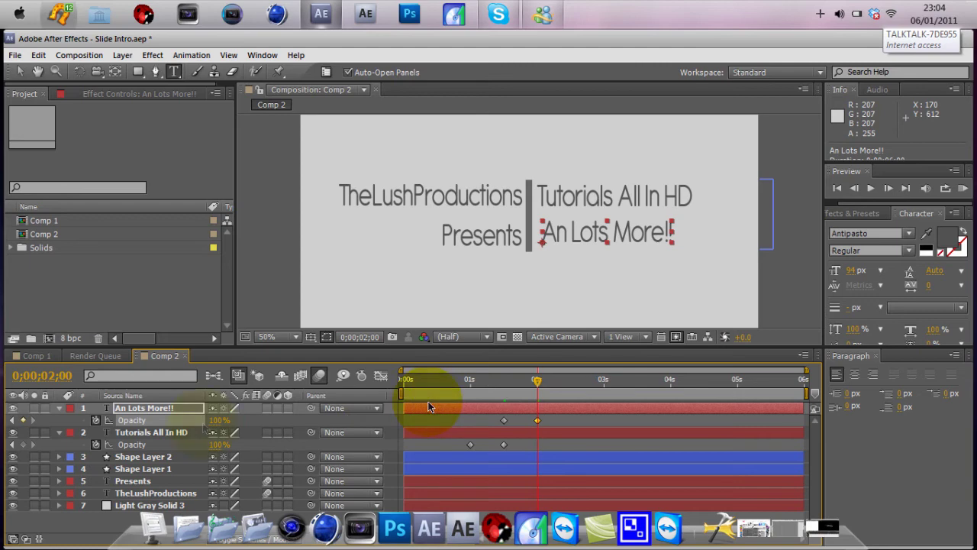
left_click(59, 408)
left_click(59, 421)
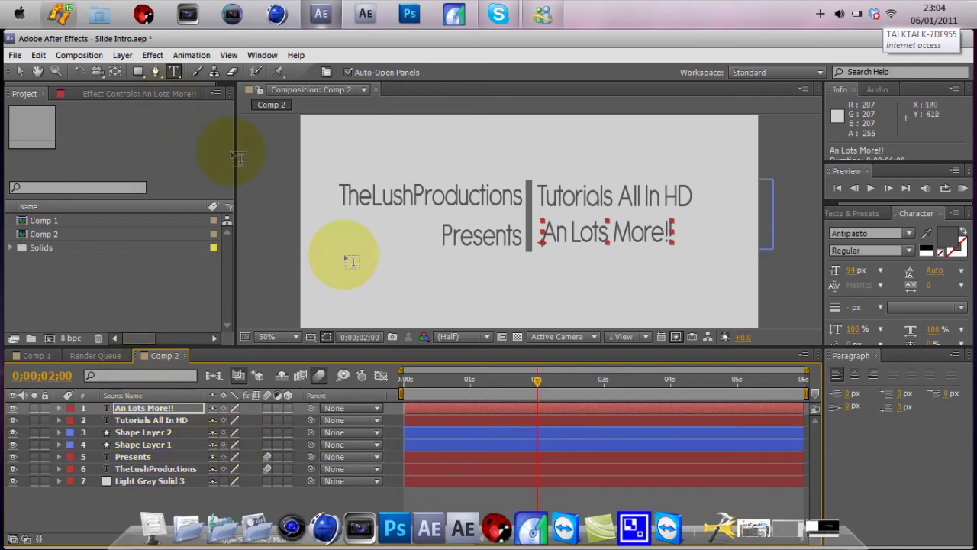
left_click(364, 296)
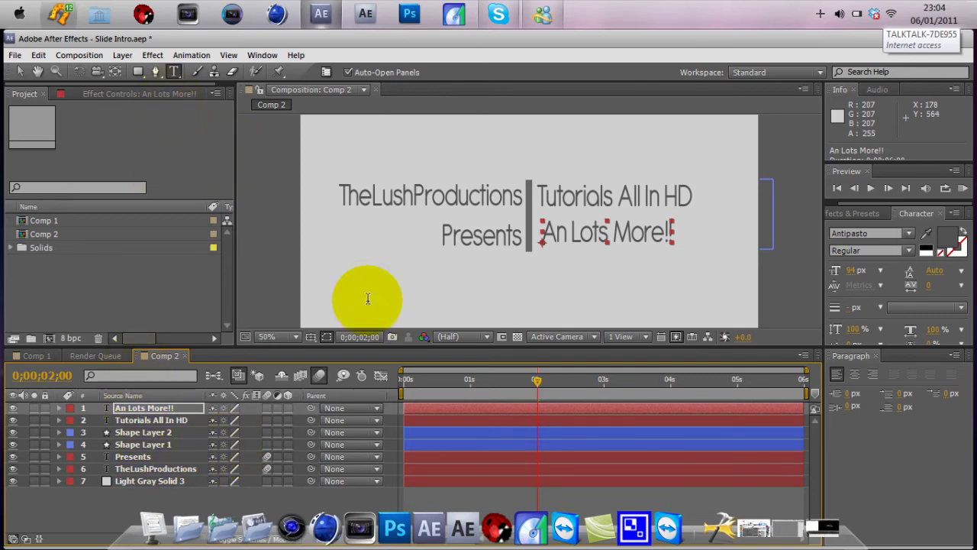
type("Th")
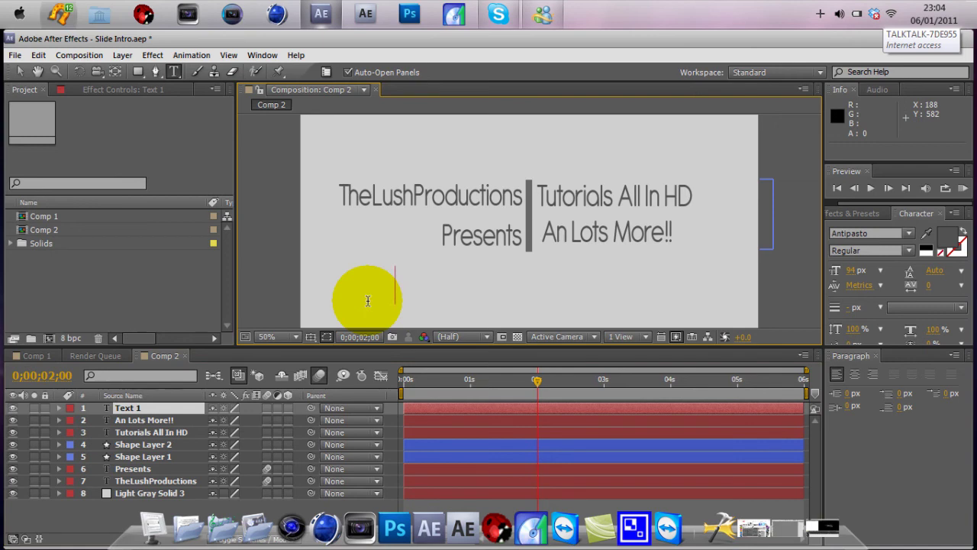
type("is is a test of")
key("BackSpace")
key("BackSpace")
key("BackSpace")
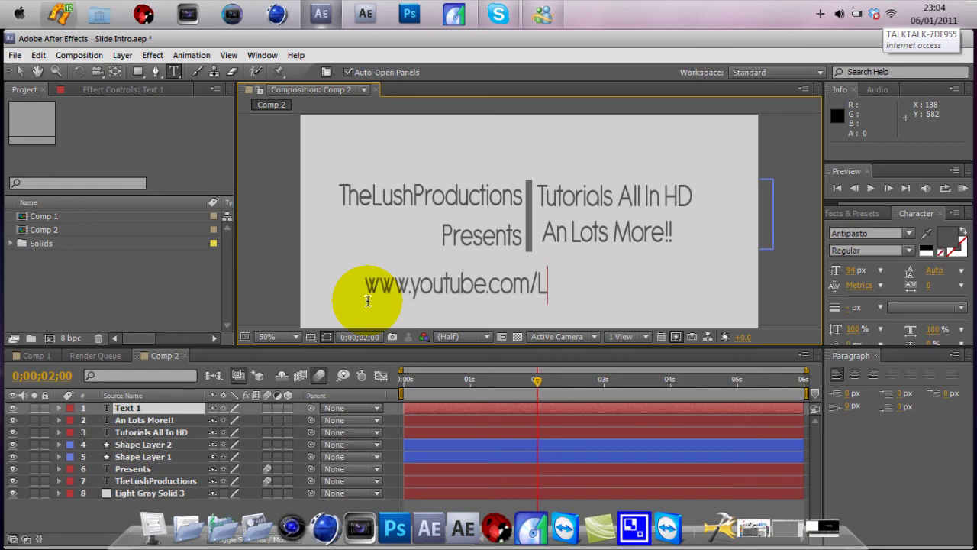
key("BackSpace")
type("ns")
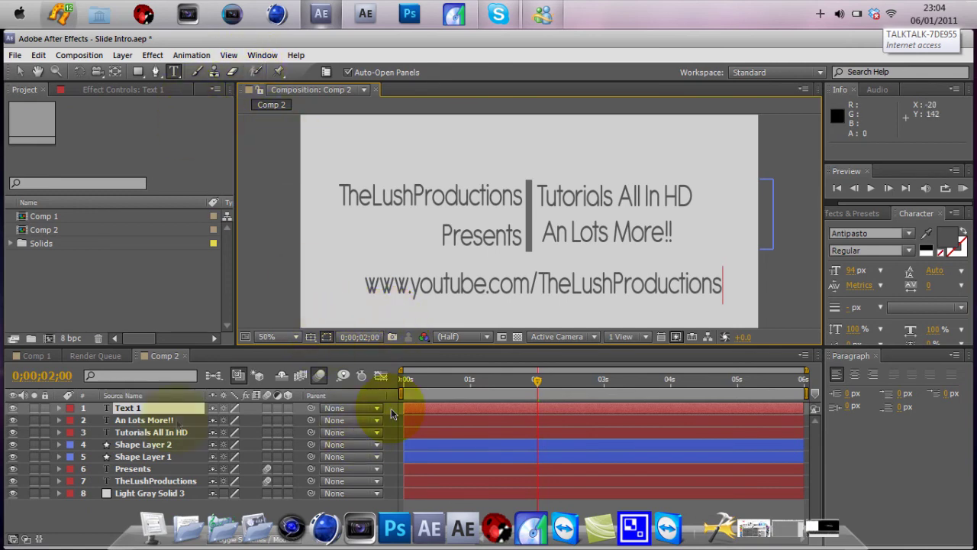
left_click(155, 419)
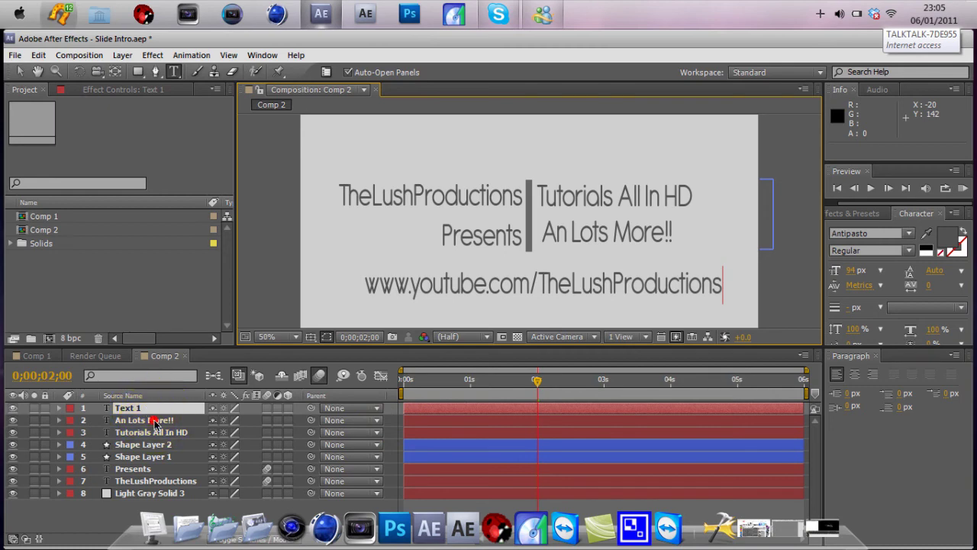
Keyframe the URL layer's opacity 0% at 0;00;02;00 and 100% at 0;00;02;15
left_click(136, 410)
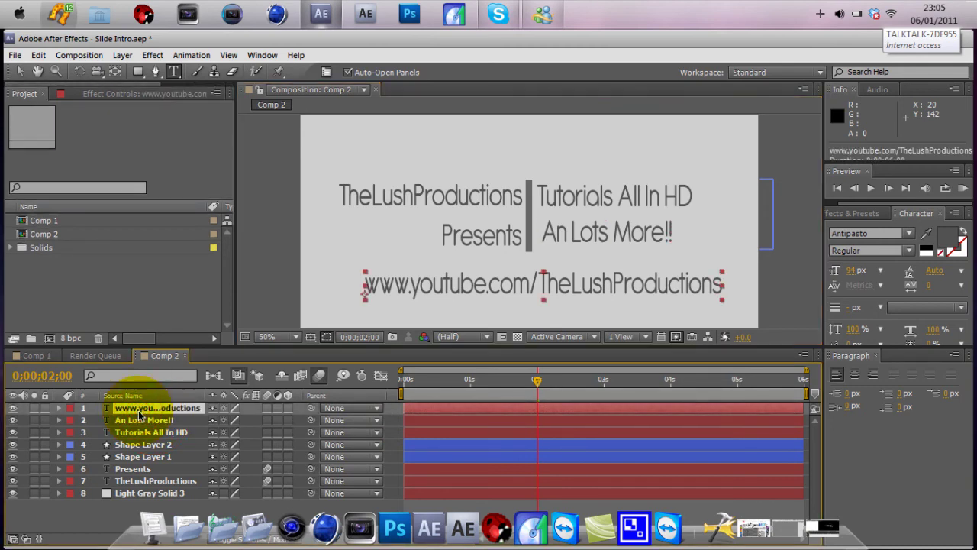
key("t")
left_click(98, 419)
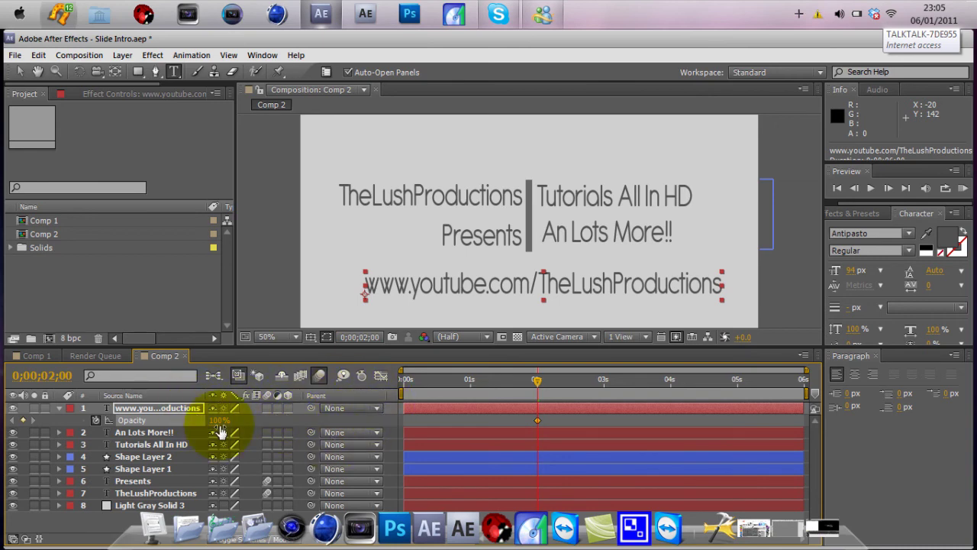
left_click_drag(220, 432, 46, 435)
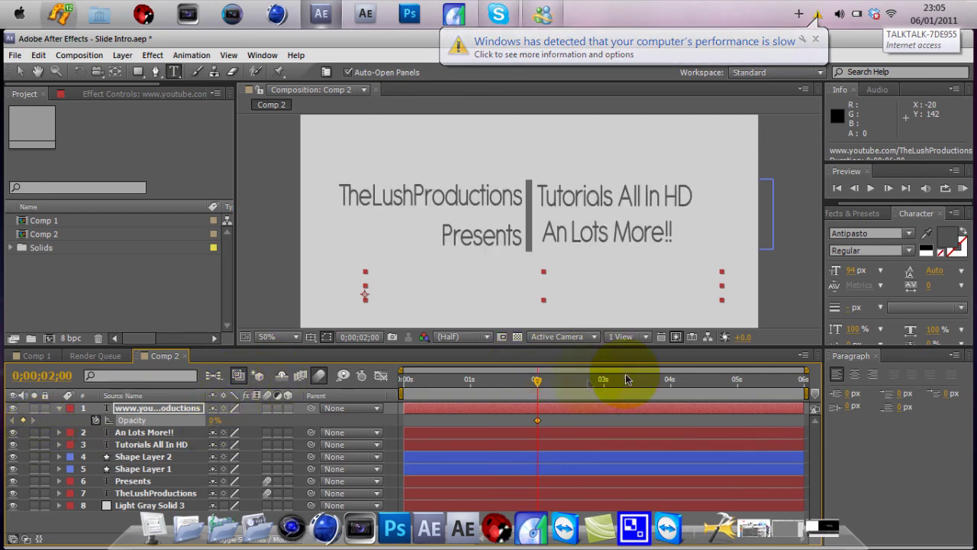
left_click(570, 384)
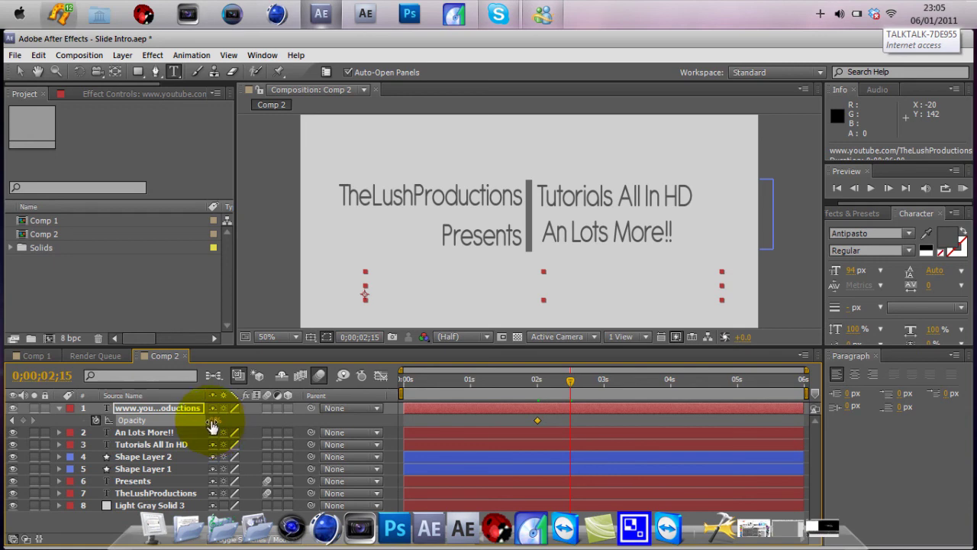
left_click_drag(211, 420, 414, 410)
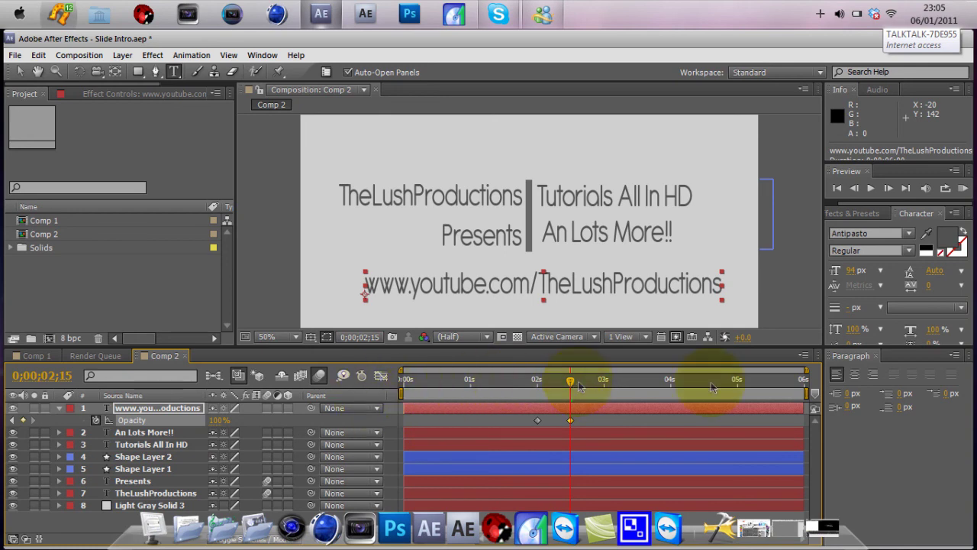
left_click(406, 384)
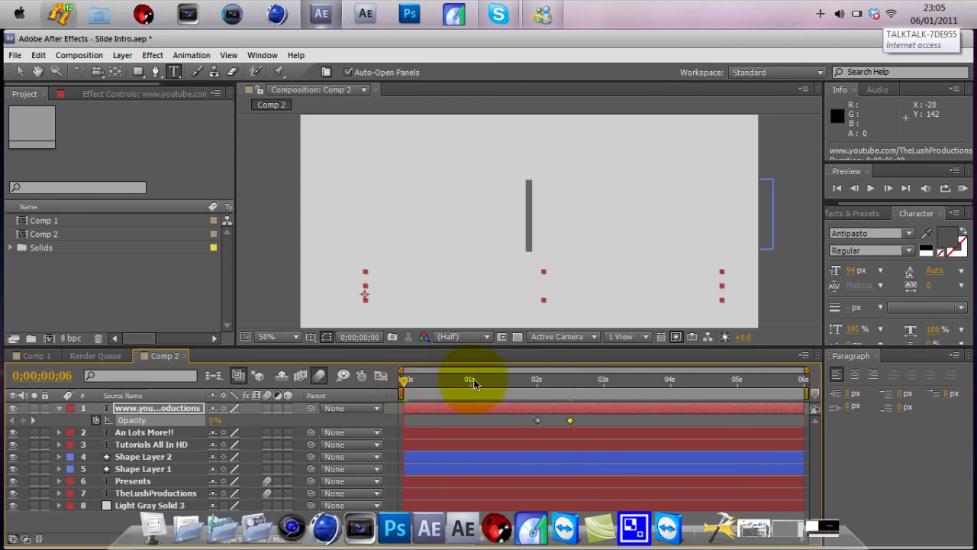
Scrub through the staggered fades and extend the work area to 0;00;05;29
left_click_drag(473, 384, 558, 391)
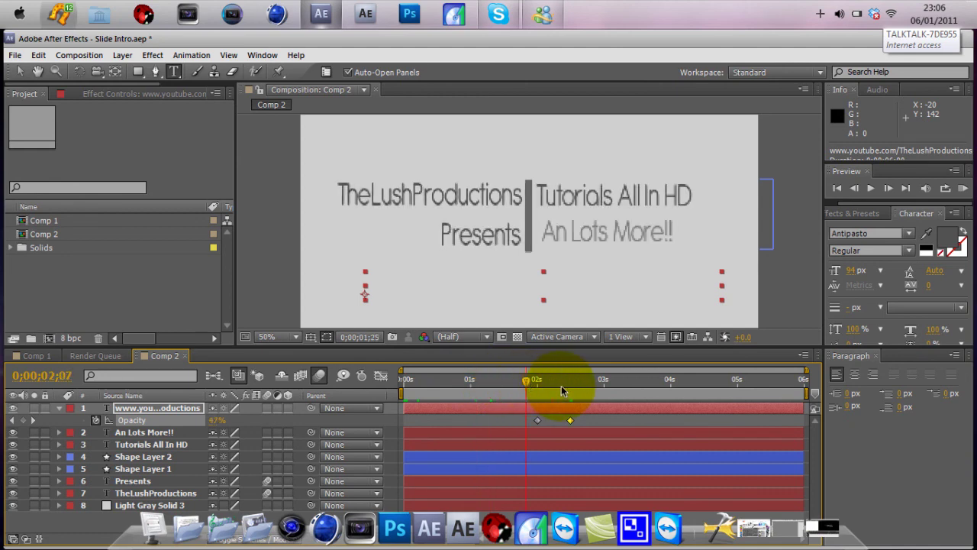
left_click_drag(561, 390, 735, 383)
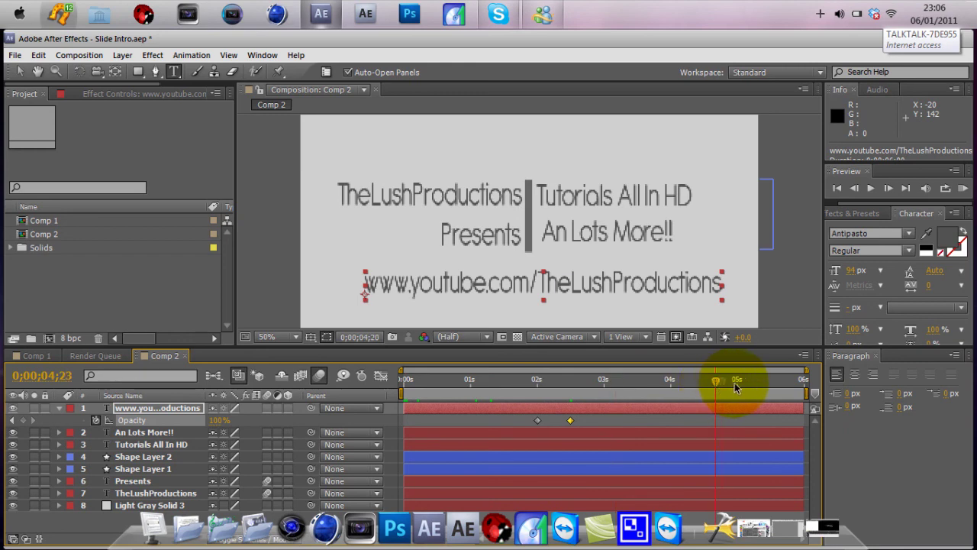
left_click(804, 394)
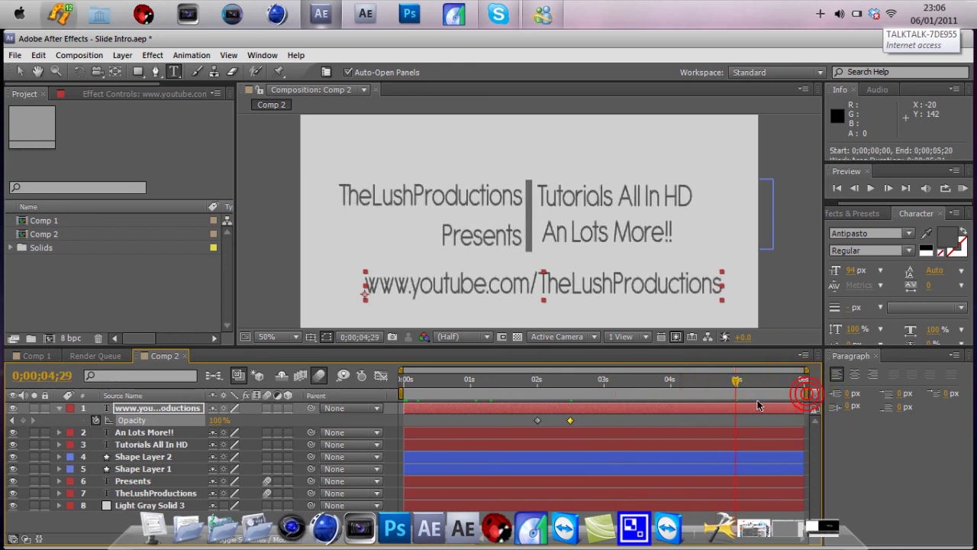
left_click_drag(758, 404, 806, 394)
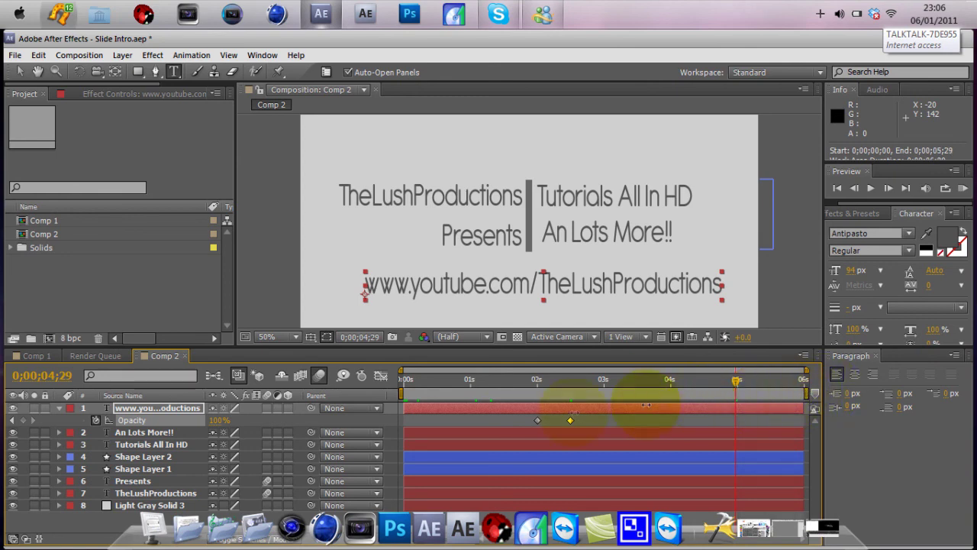